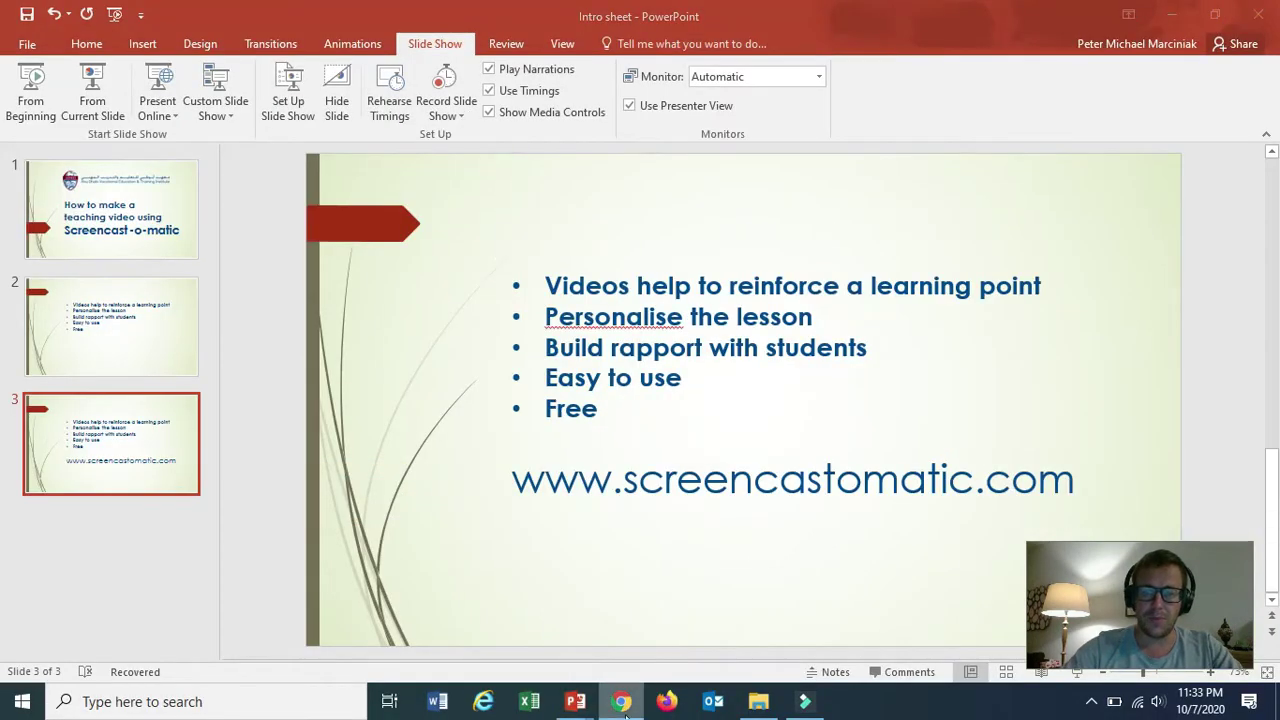
pyautogui.click(622, 703)
pyautogui.click(474, 15)
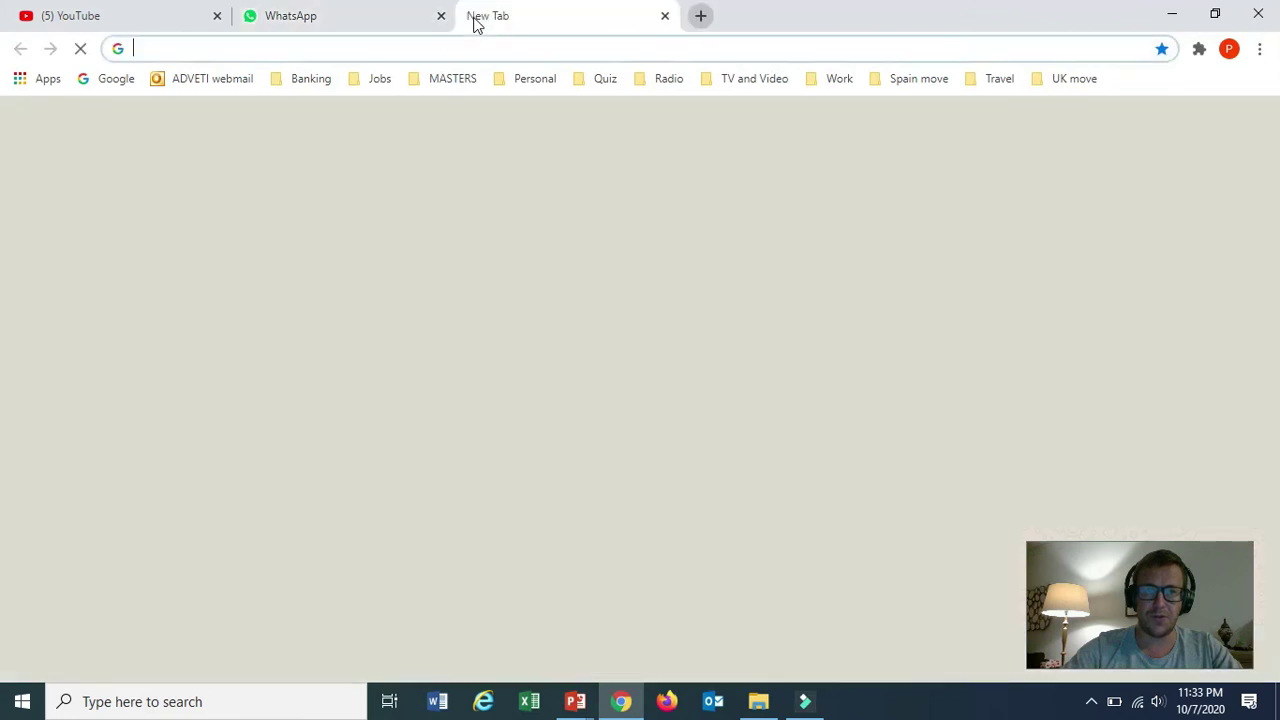
pyautogui.click(329, 48)
pyautogui.write('w')
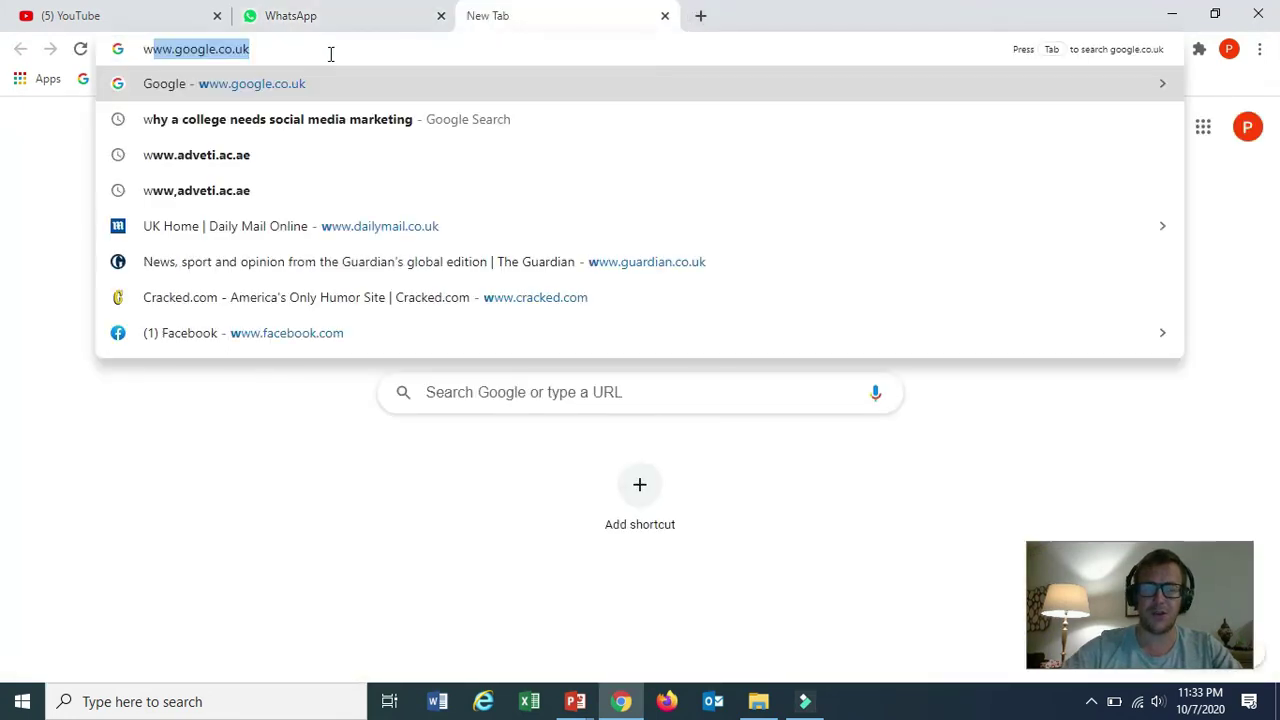
pyautogui.write('ww.scr')
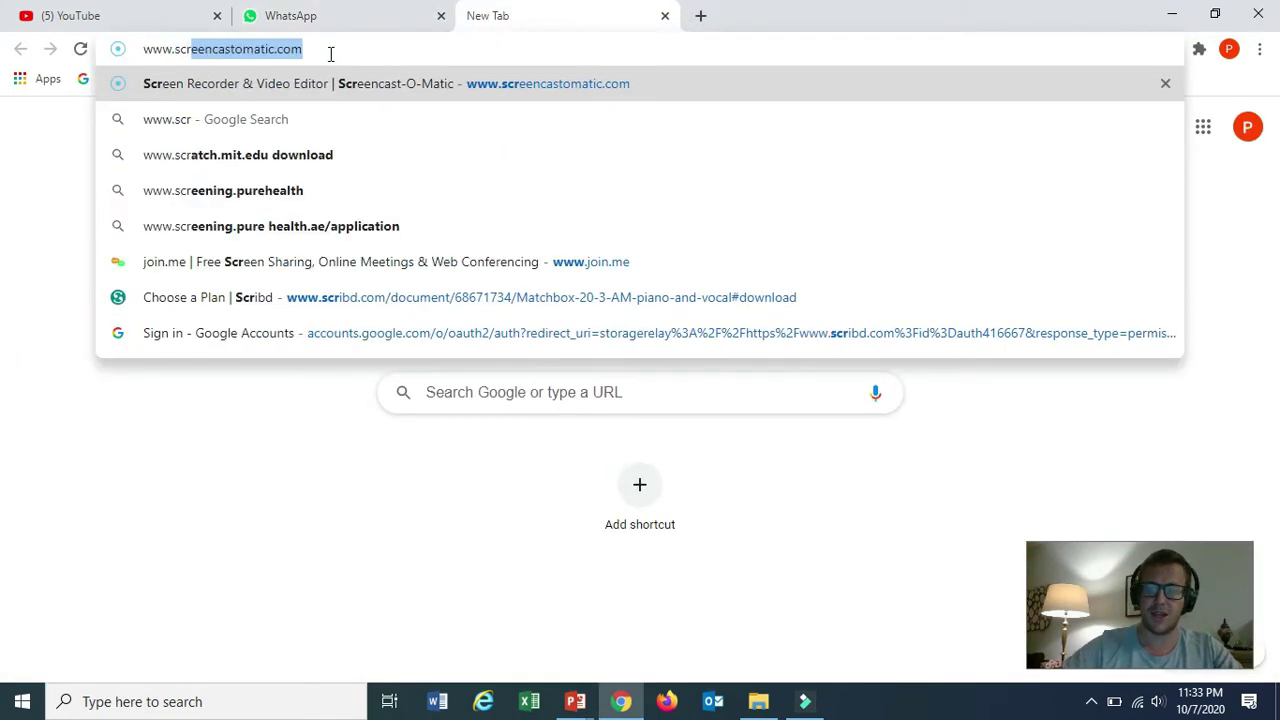
pyautogui.press('Right')
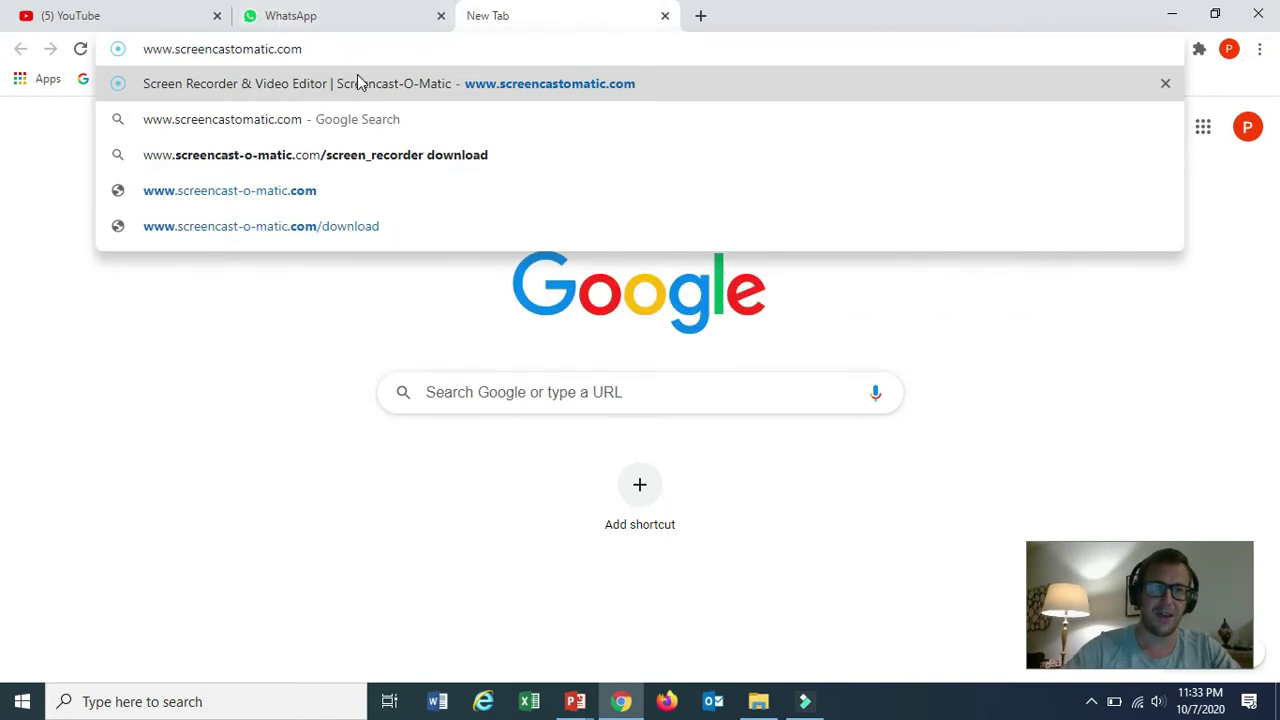
pyautogui.press('Return')
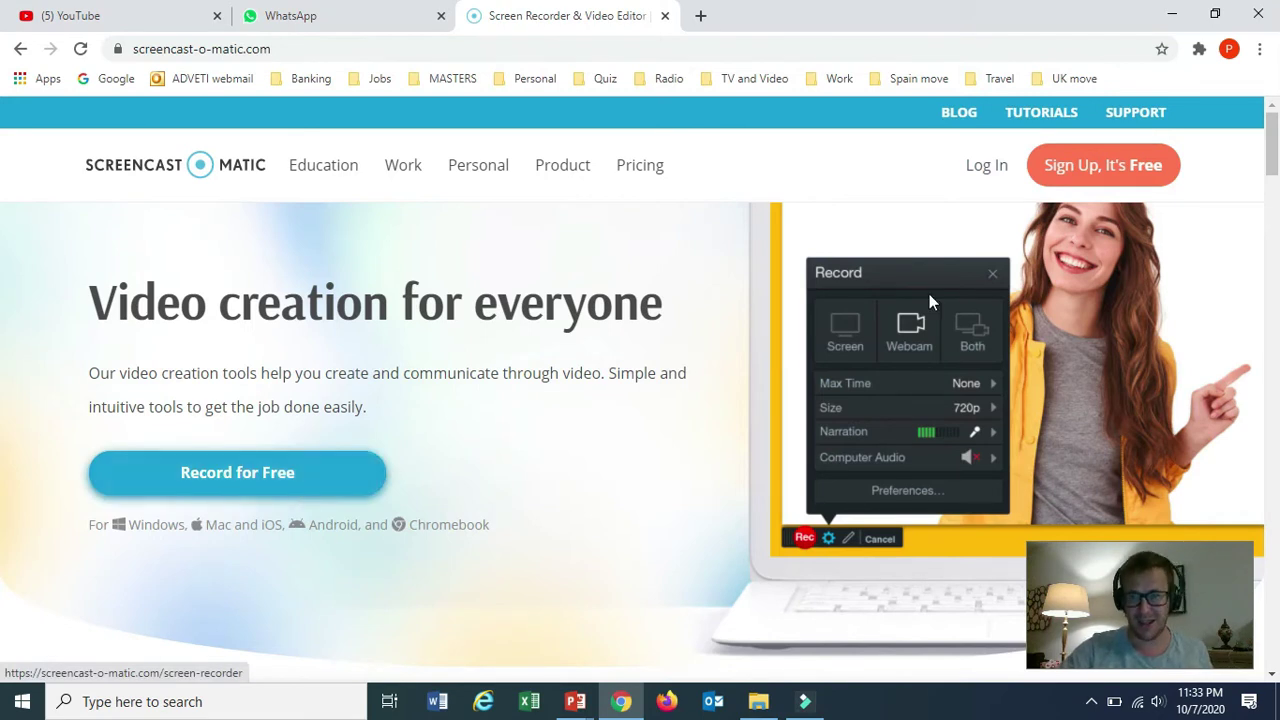
# Log in to the Screencast-O-Matic account, dismiss the password popup, and switch to Original View.
pyautogui.click(988, 176)
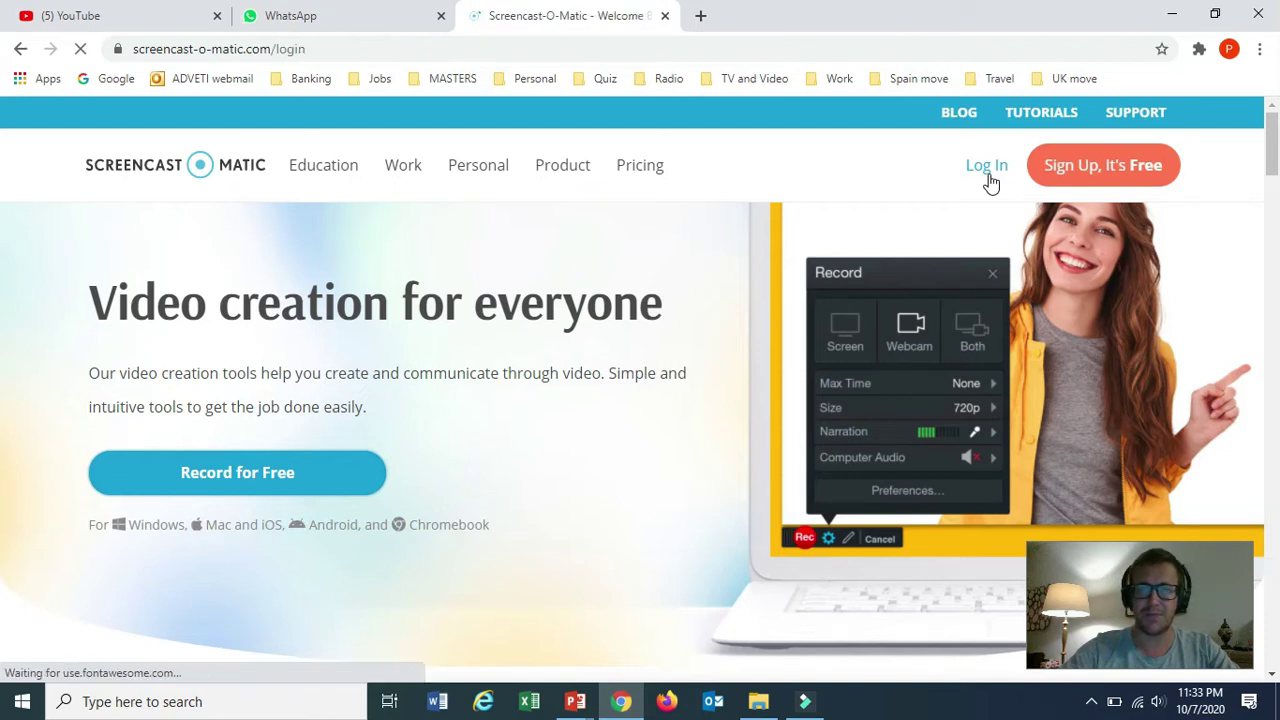
pyautogui.write('pet')
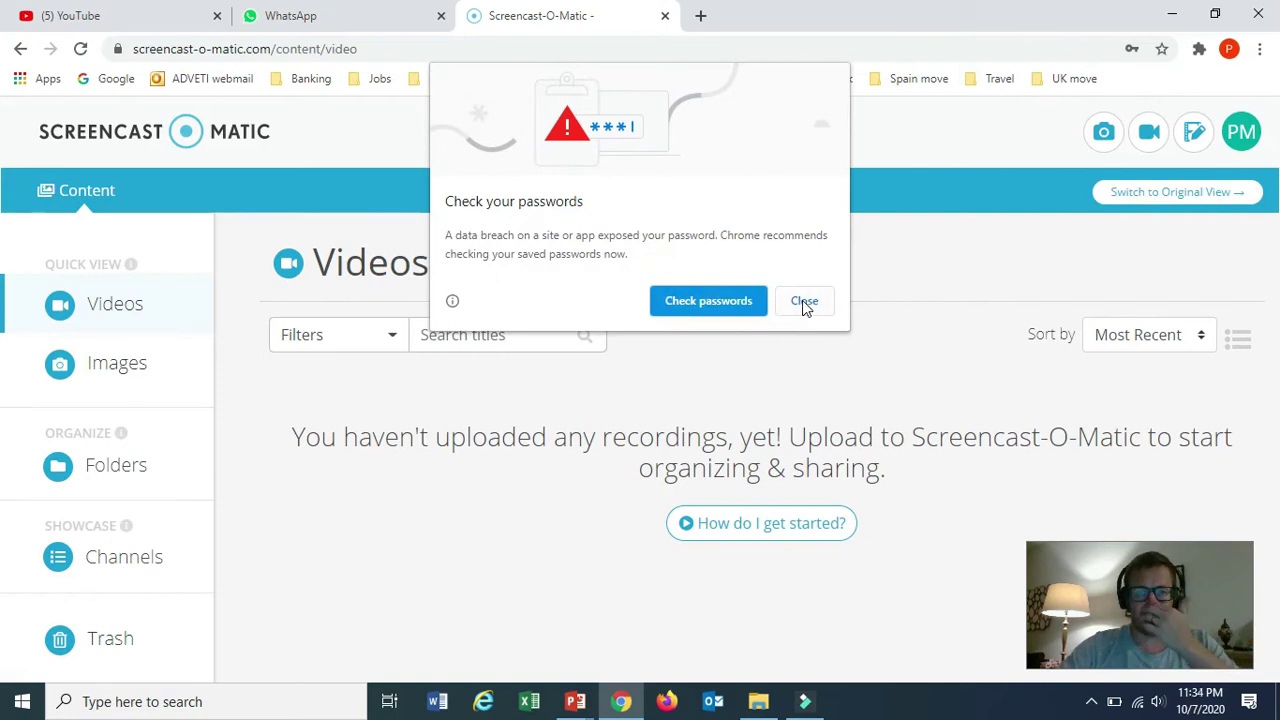
pyautogui.click(803, 301)
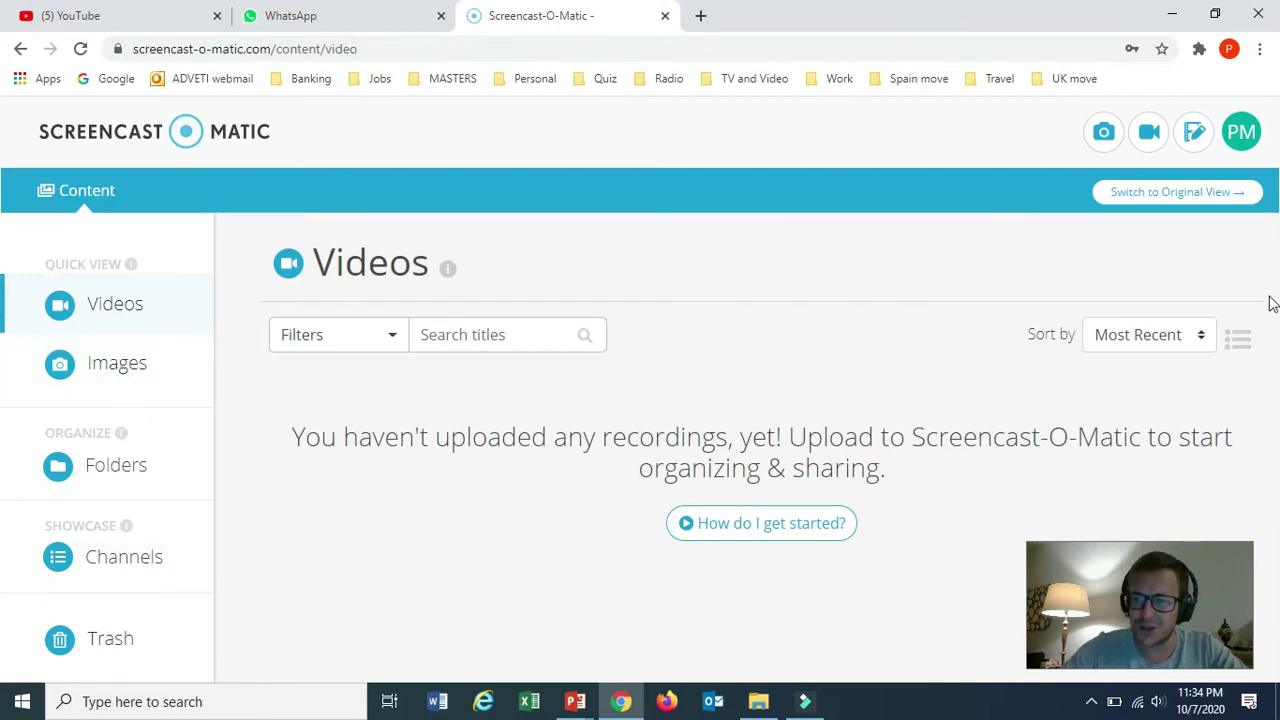
pyautogui.click(1155, 200)
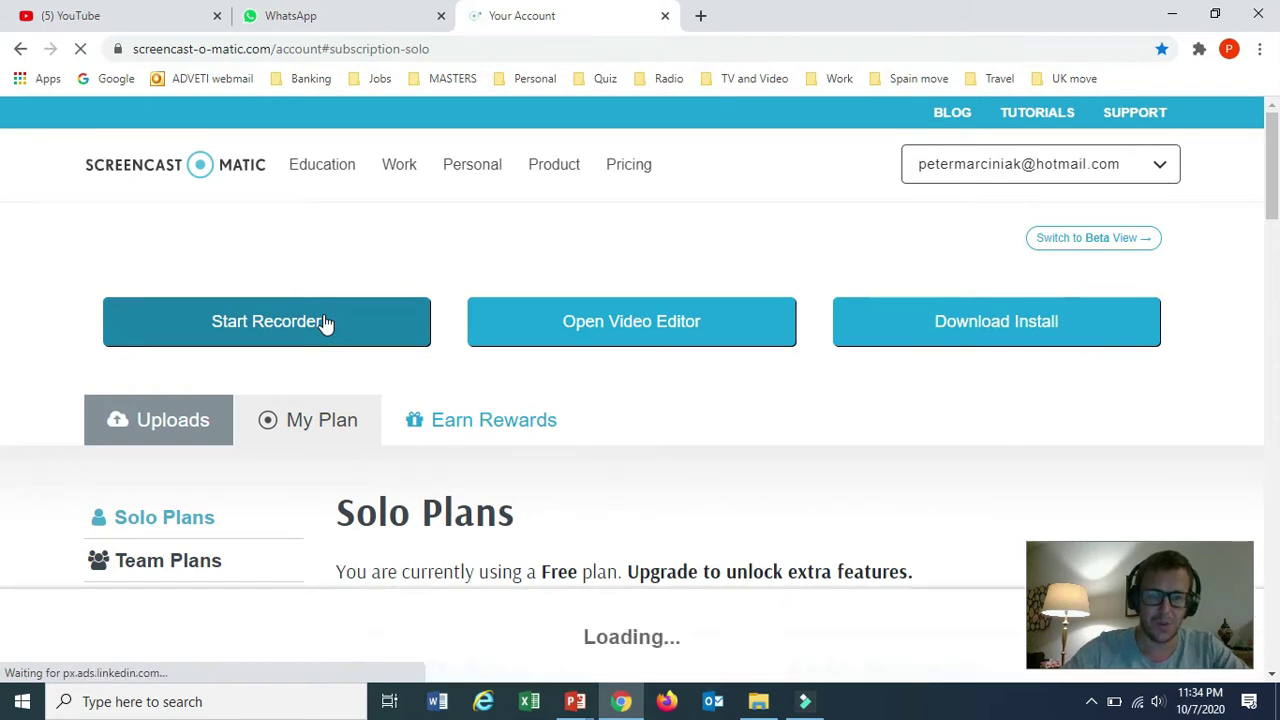
# Start the screen recorder, always allowing the launcher, with its frame over the PowerPoint window.
pyautogui.click(323, 322)
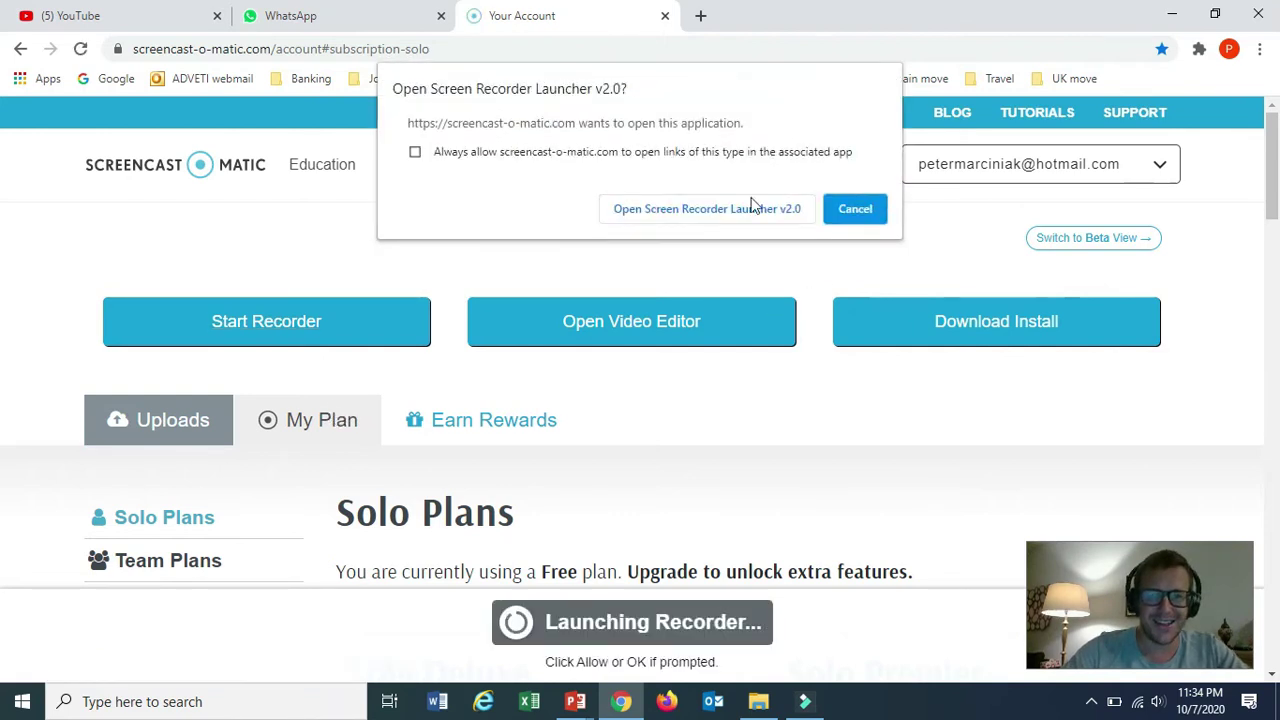
pyautogui.click(415, 151)
pyautogui.click(652, 216)
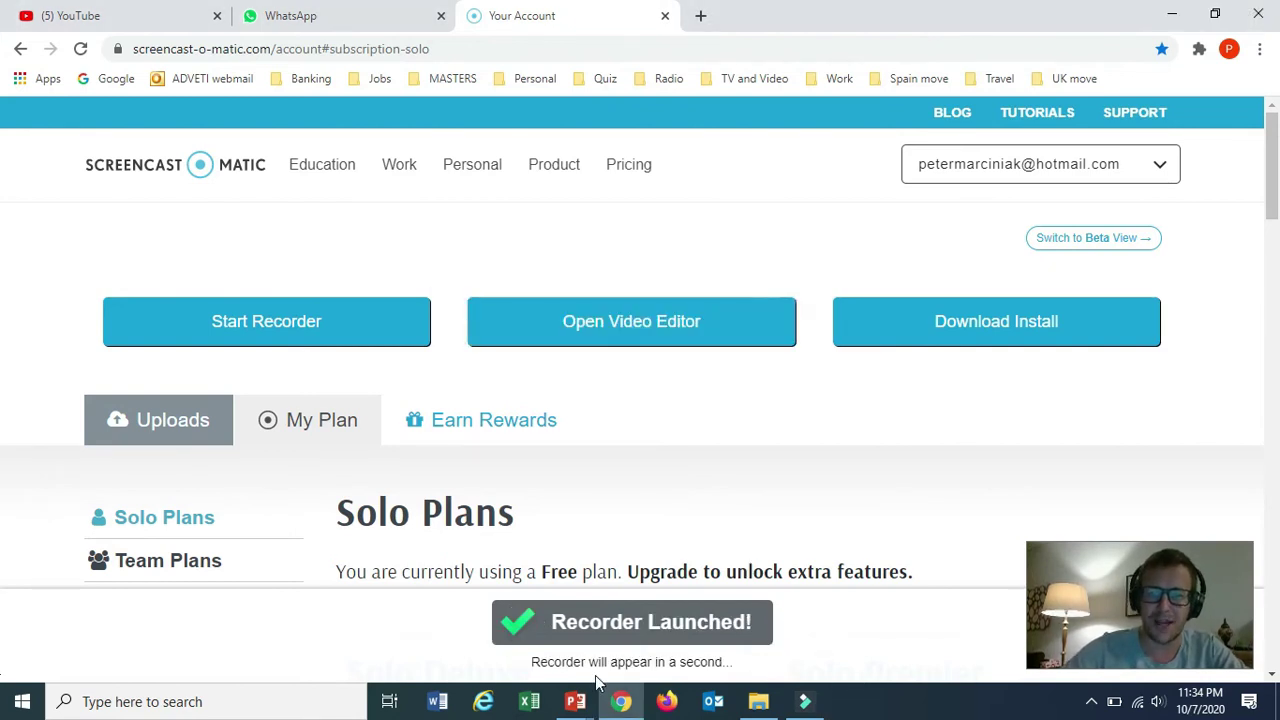
pyautogui.click(612, 701)
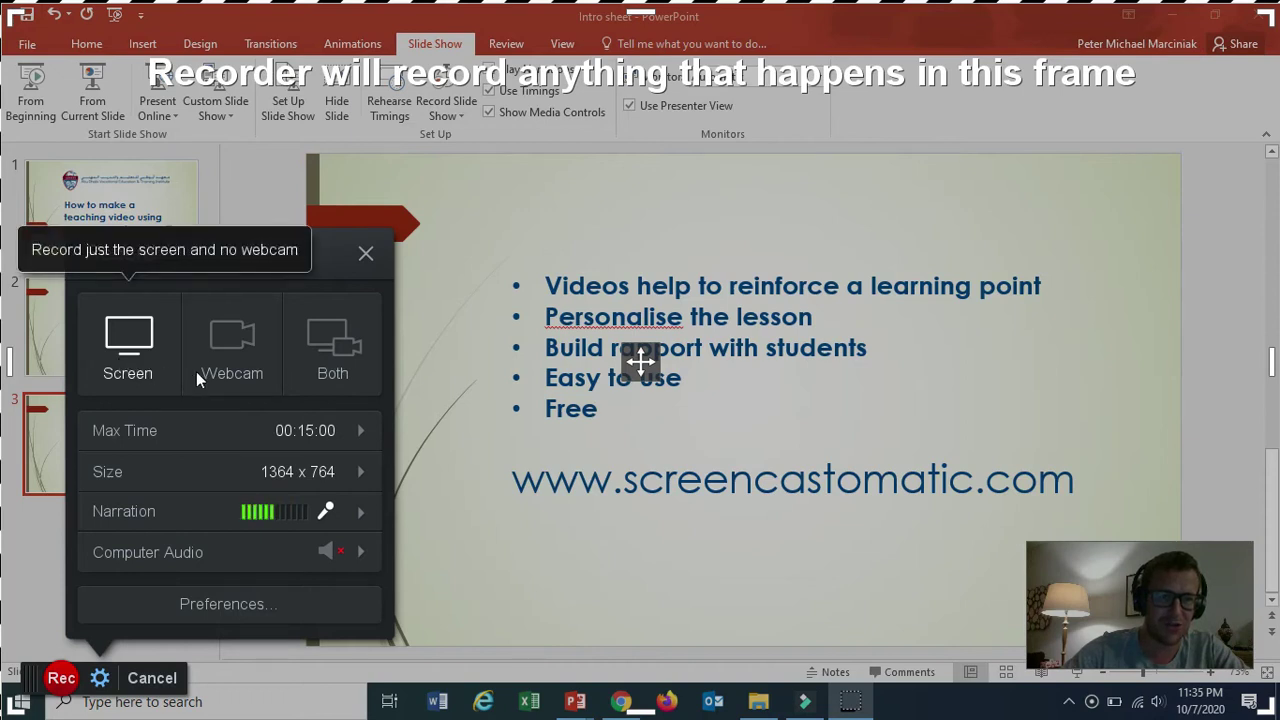
# Try Webcam and Both modes, settle on Screen-only recording, and check the 15:00 max time.
pyautogui.click(225, 350)
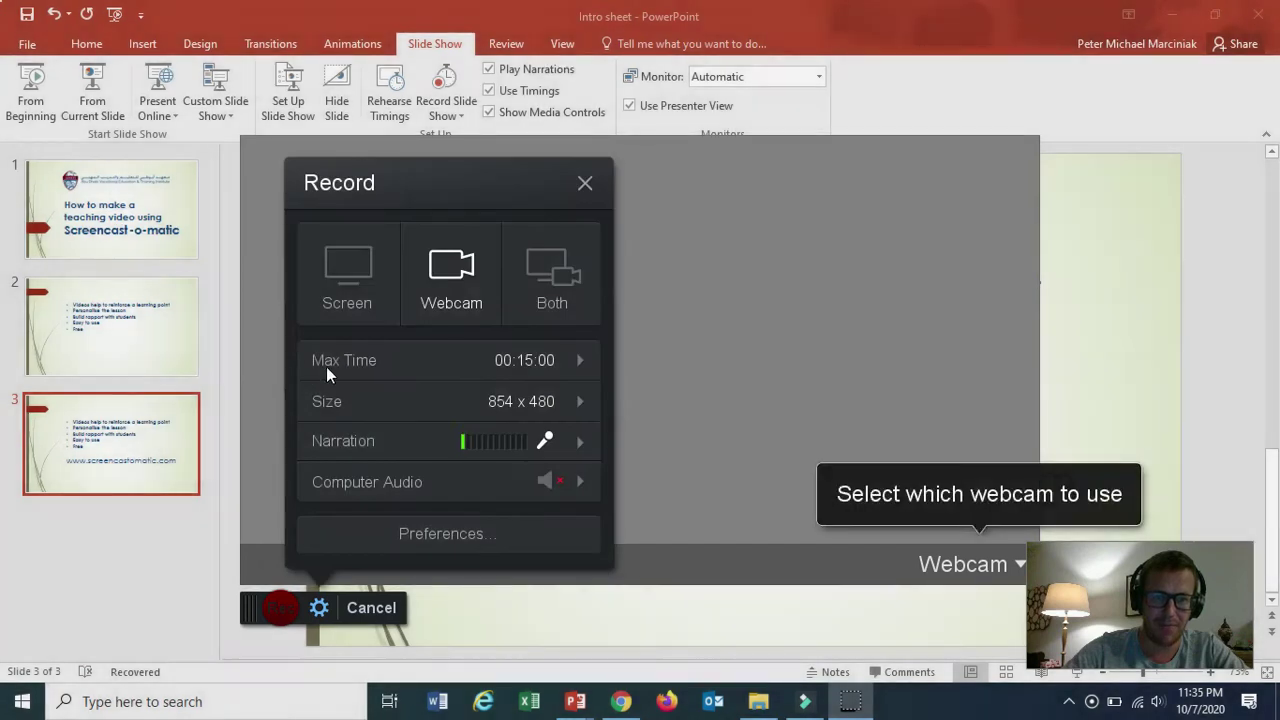
pyautogui.click(343, 281)
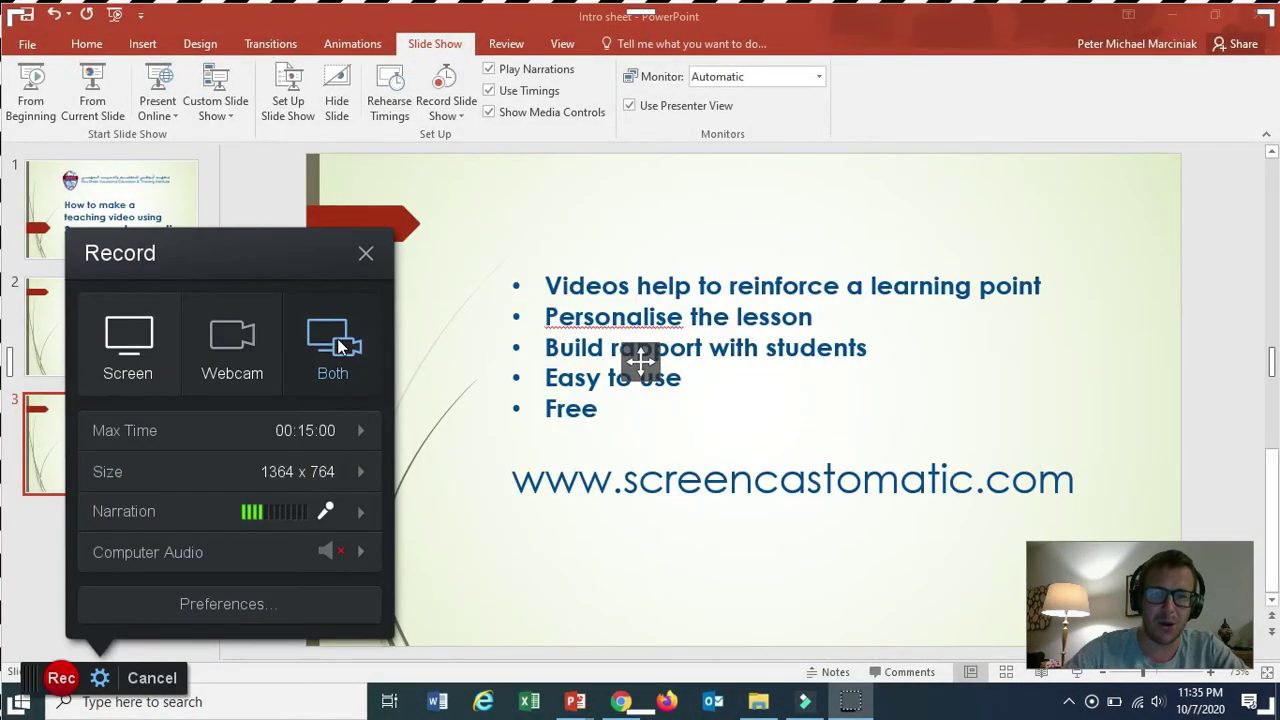
pyautogui.click(337, 345)
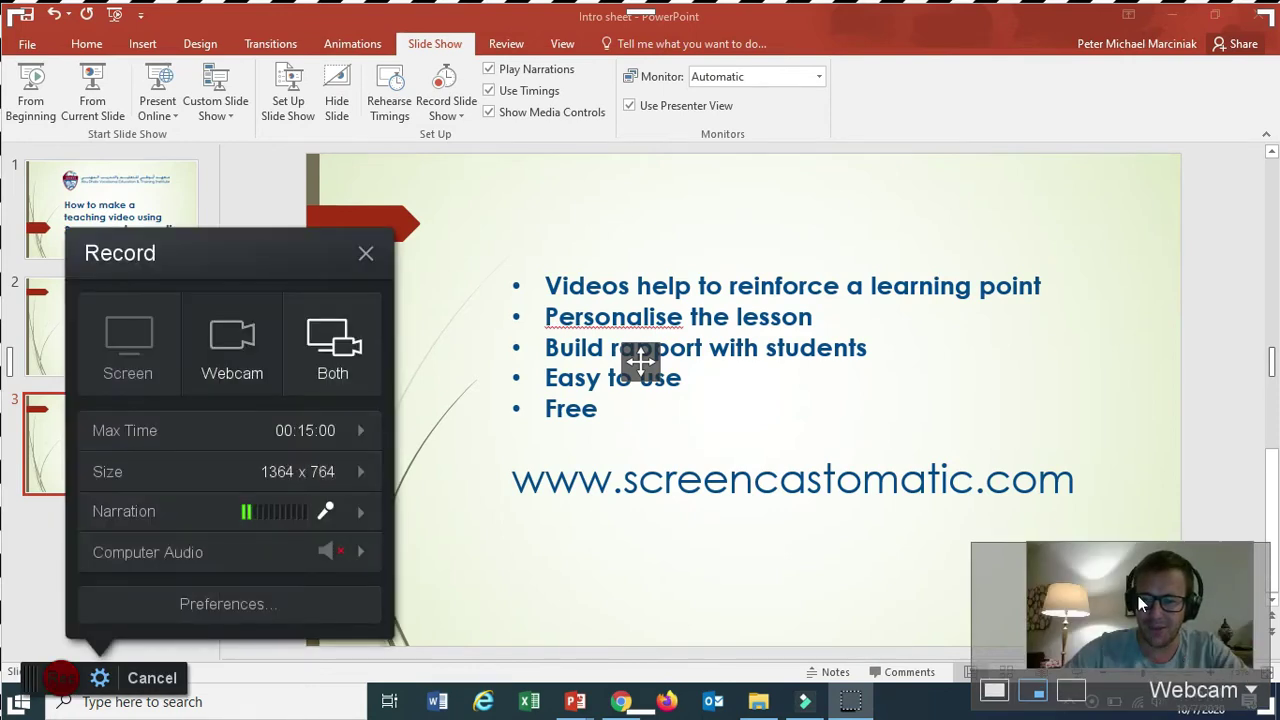
pyautogui.click(140, 340)
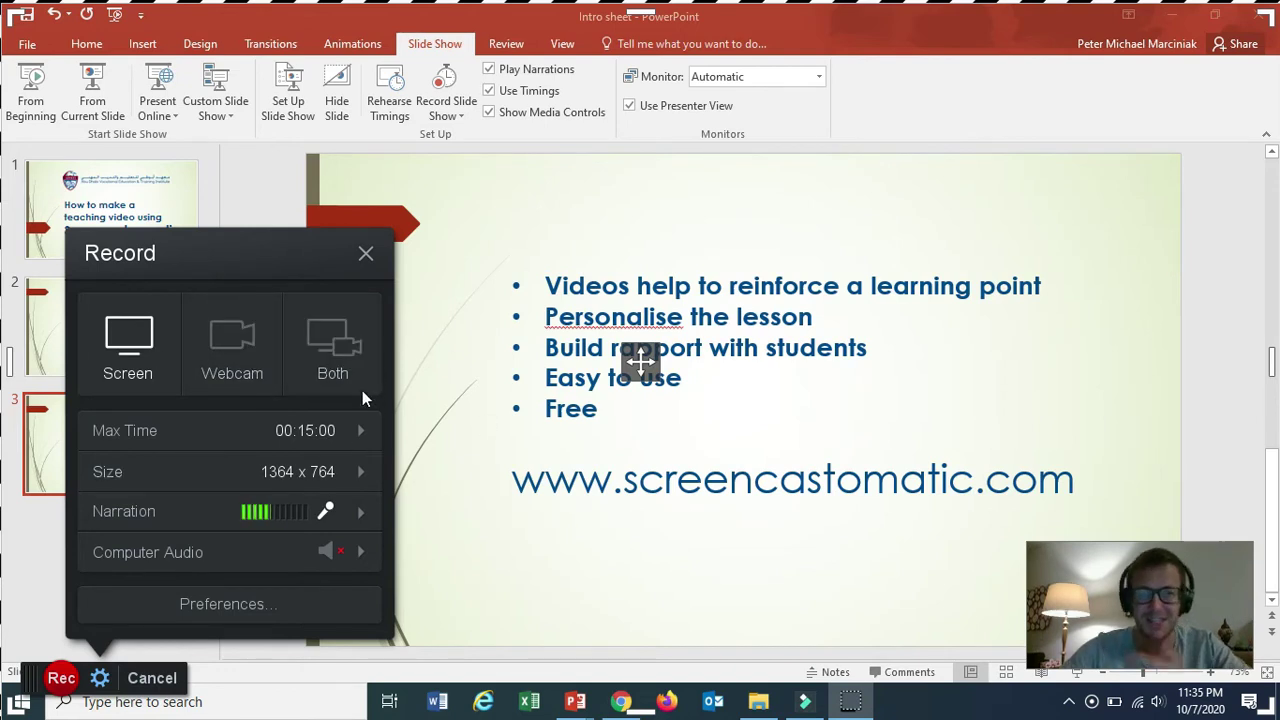
pyautogui.click(348, 429)
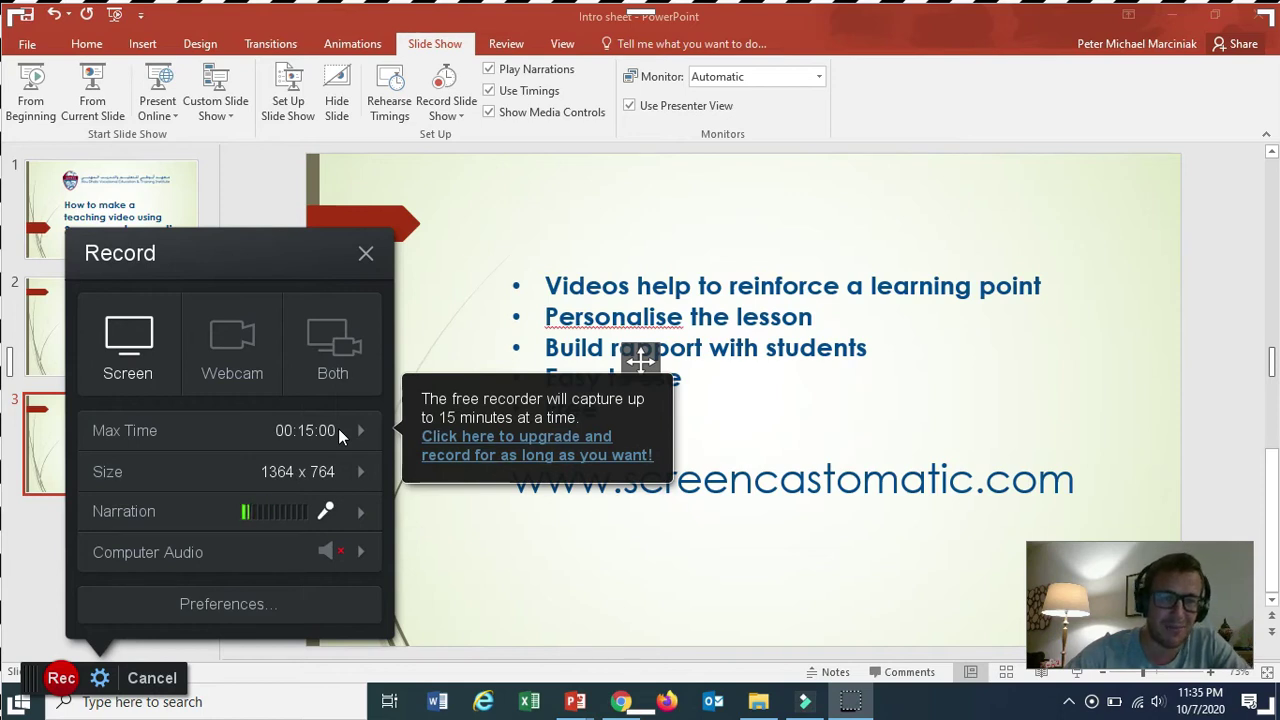
# Resize the recording frame to 1356 x 760 around the slide and view Recorder Preferences.
pyautogui.click(356, 472)
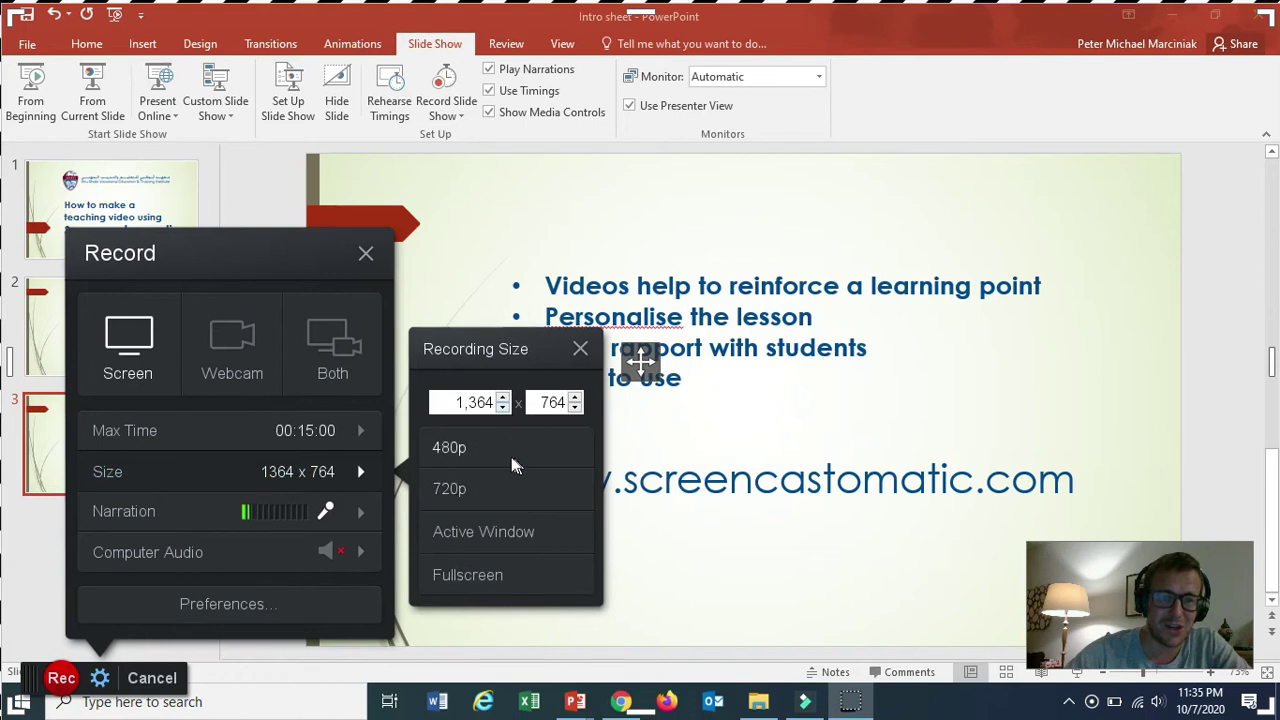
pyautogui.moveTo(12, 20)
pyautogui.mouseDown()
pyautogui.moveTo(277, 194)
pyautogui.moveTo(28, 6)
pyautogui.moveTo(10, 8)
pyautogui.mouseUp()
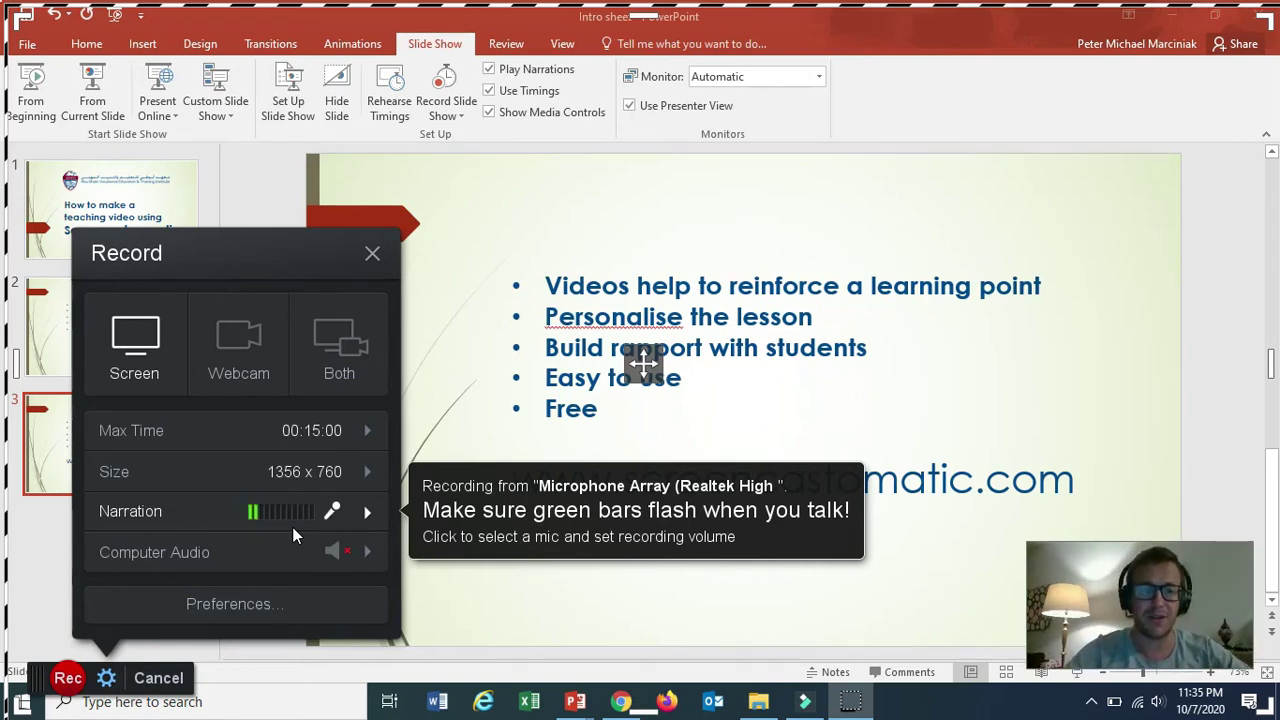
pyautogui.moveTo(358, 558)
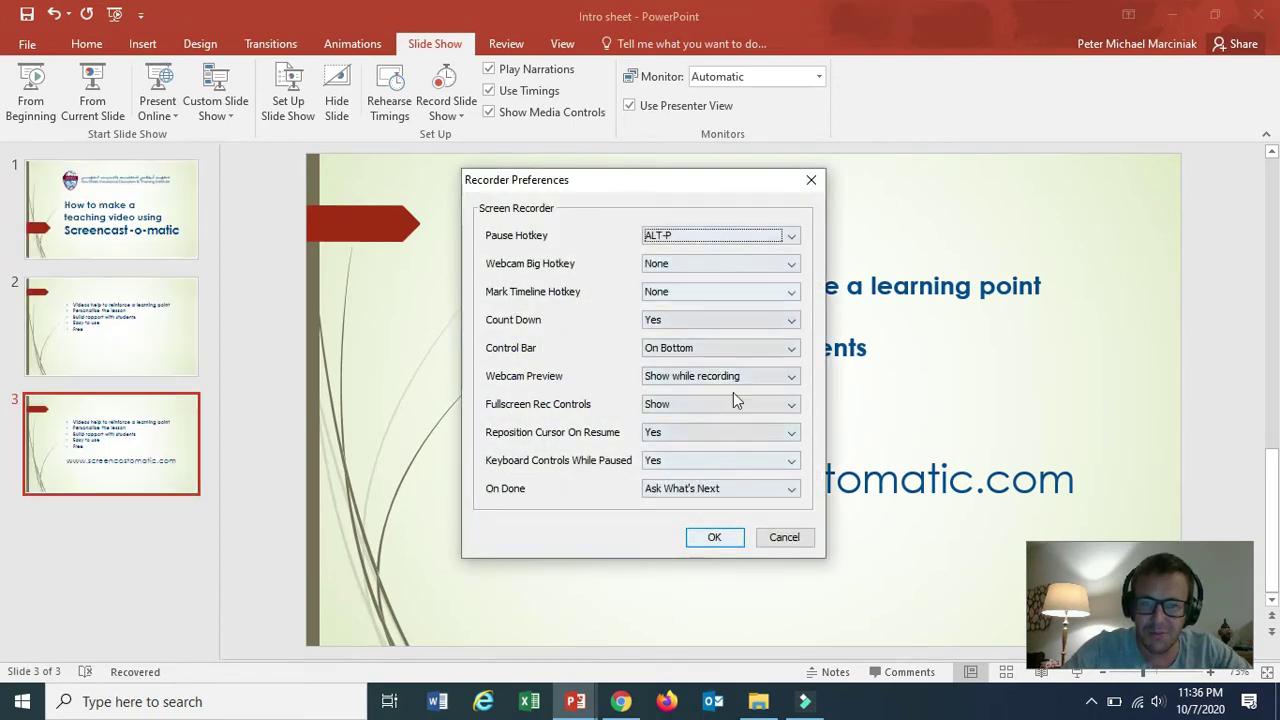
# Cancel Preferences, minimize Intro sheet, and run The Greatest Football Team slideshow from slide 1.
pyautogui.click(784, 537)
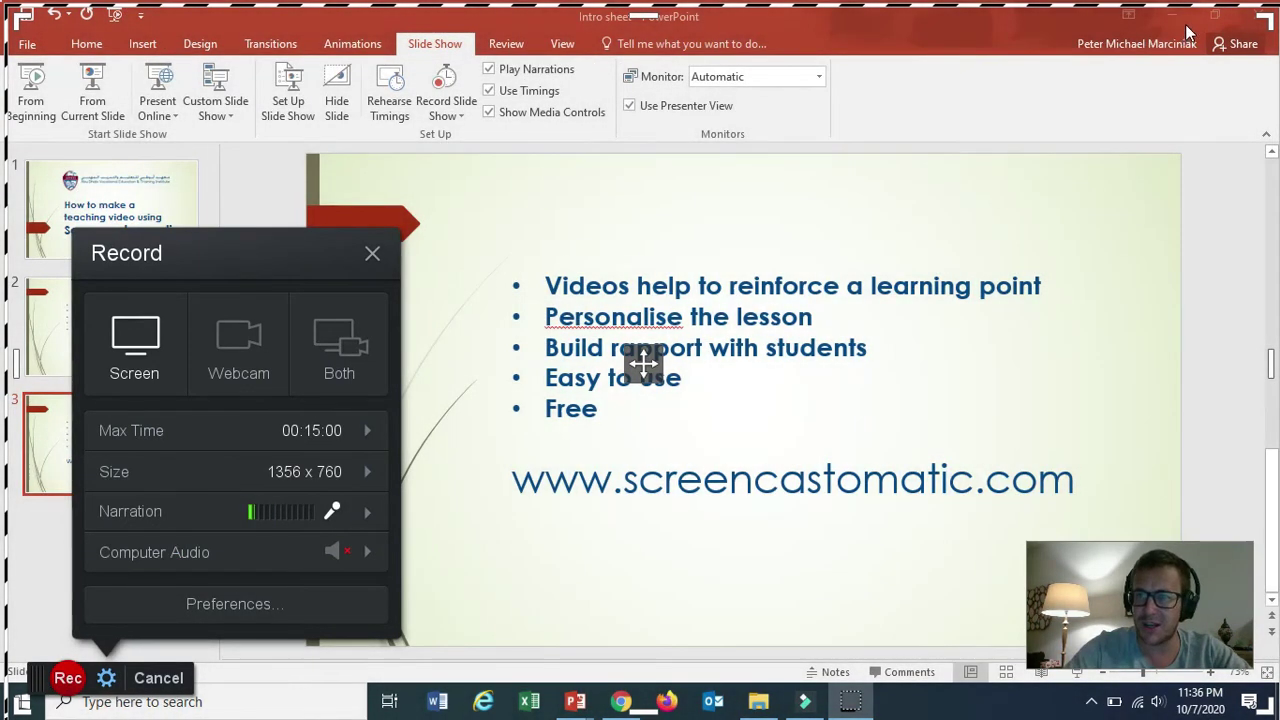
pyautogui.click(1186, 28)
pyautogui.moveTo(576, 706)
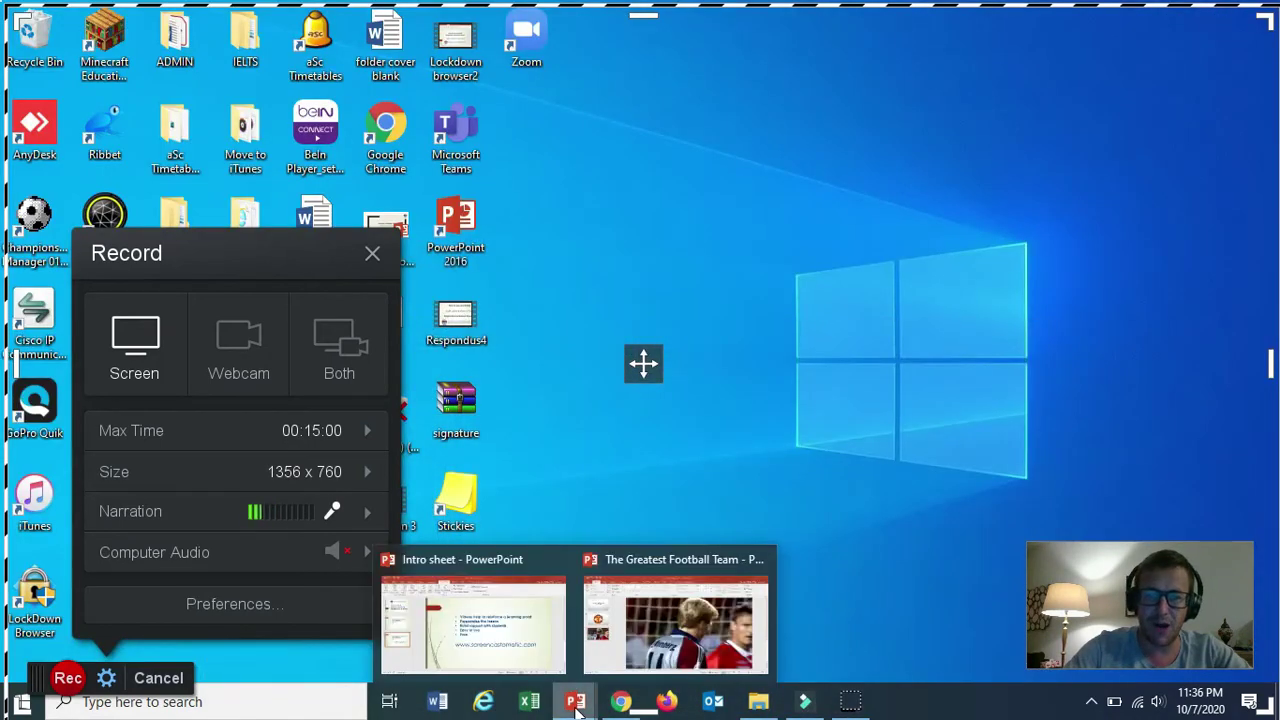
pyautogui.click(658, 560)
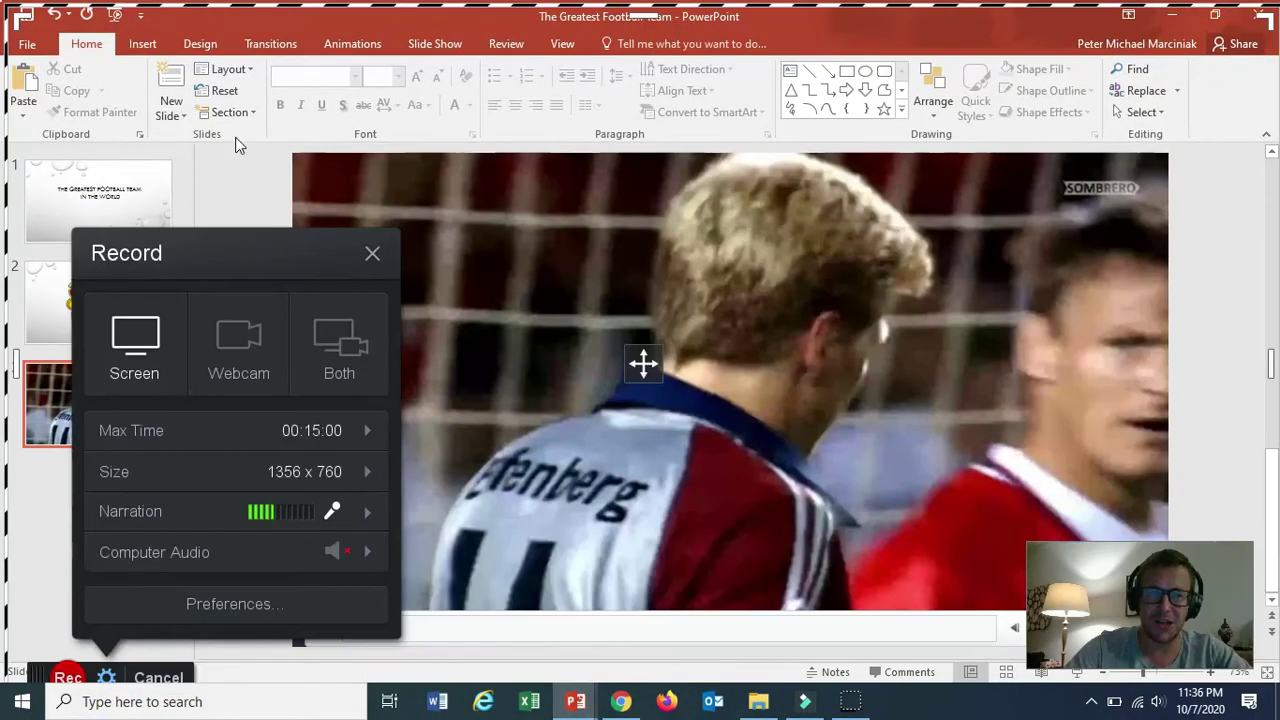
pyautogui.click(118, 186)
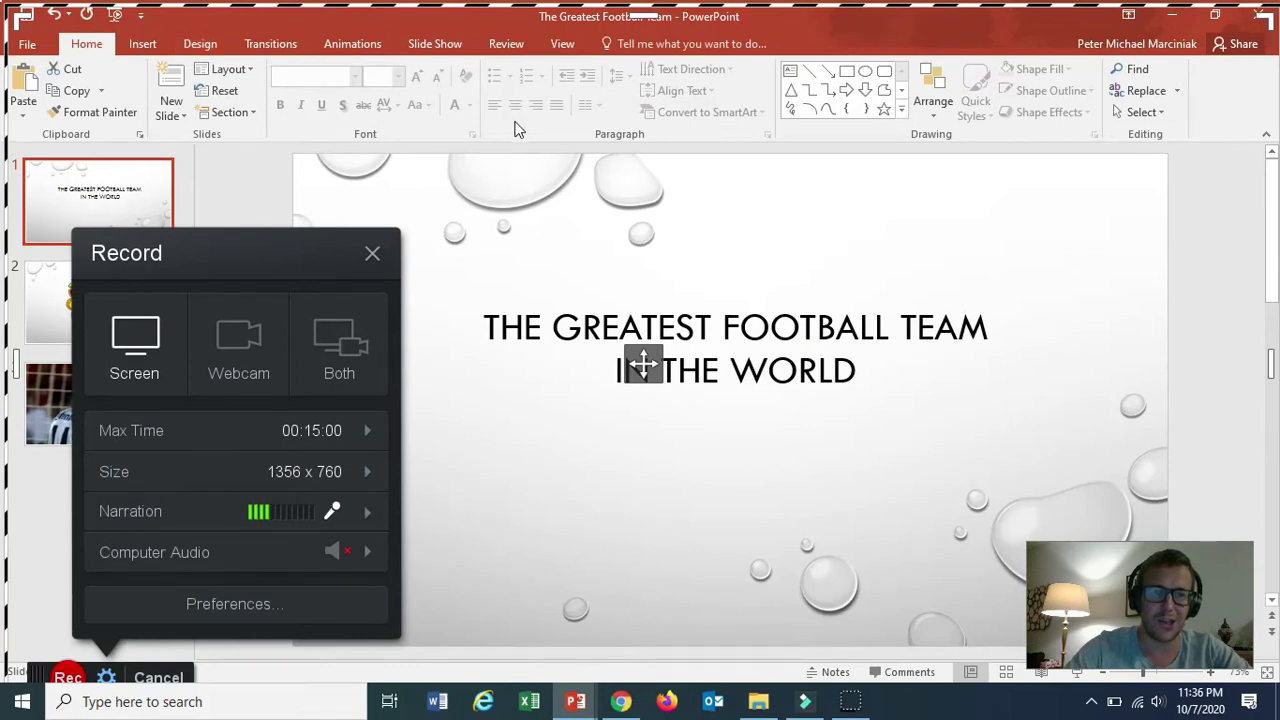
pyautogui.click(417, 48)
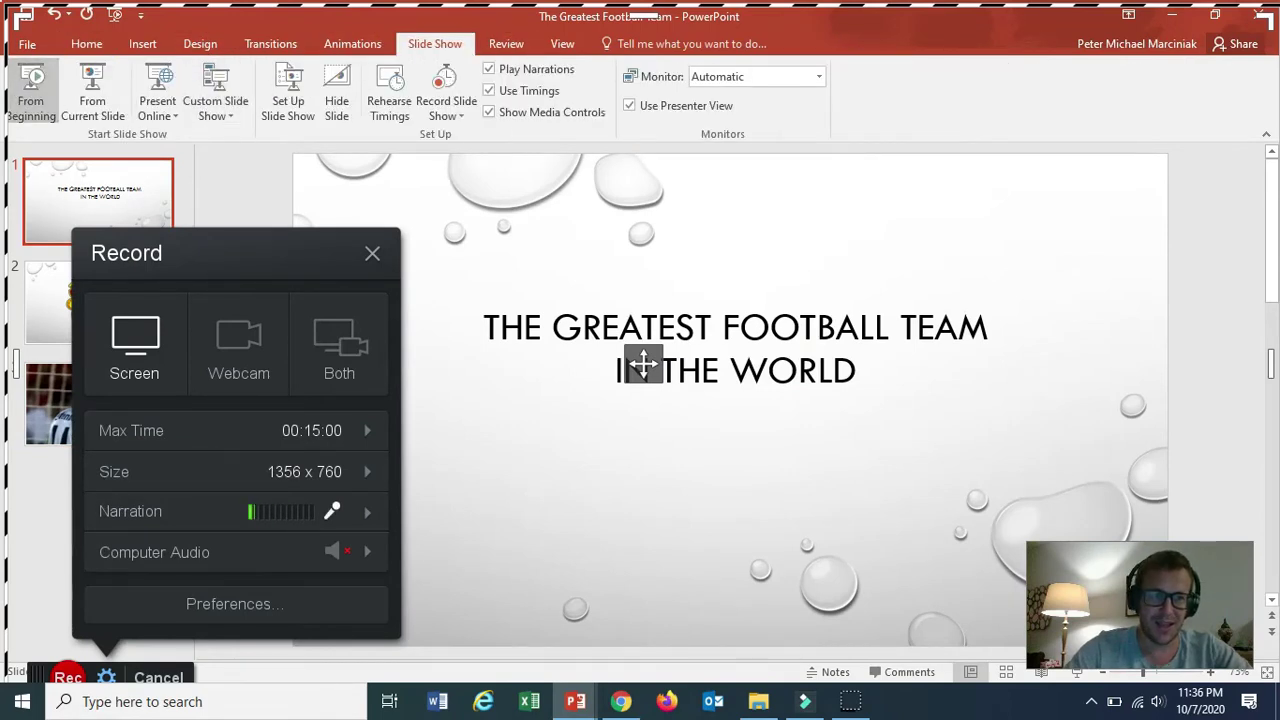
pyautogui.click(30, 88)
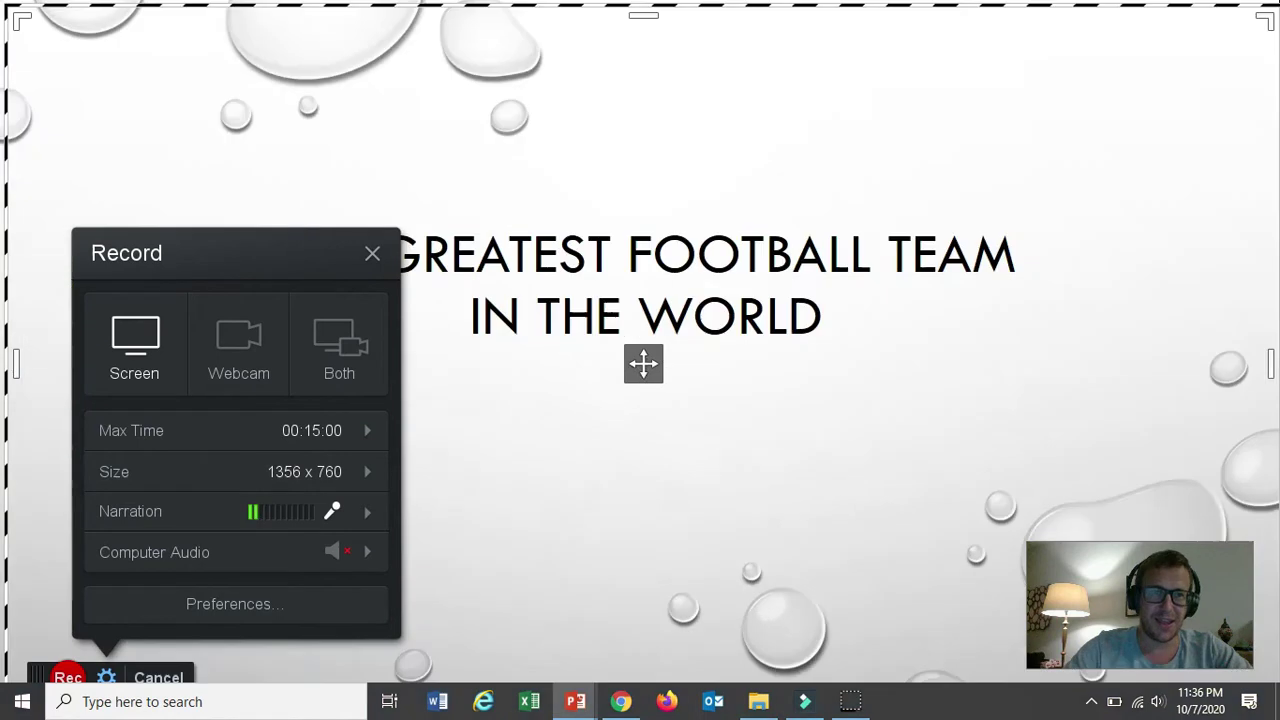
# Record the slideshow while advancing past the Manchester United crest to the football footage.
pyautogui.click(62, 678)
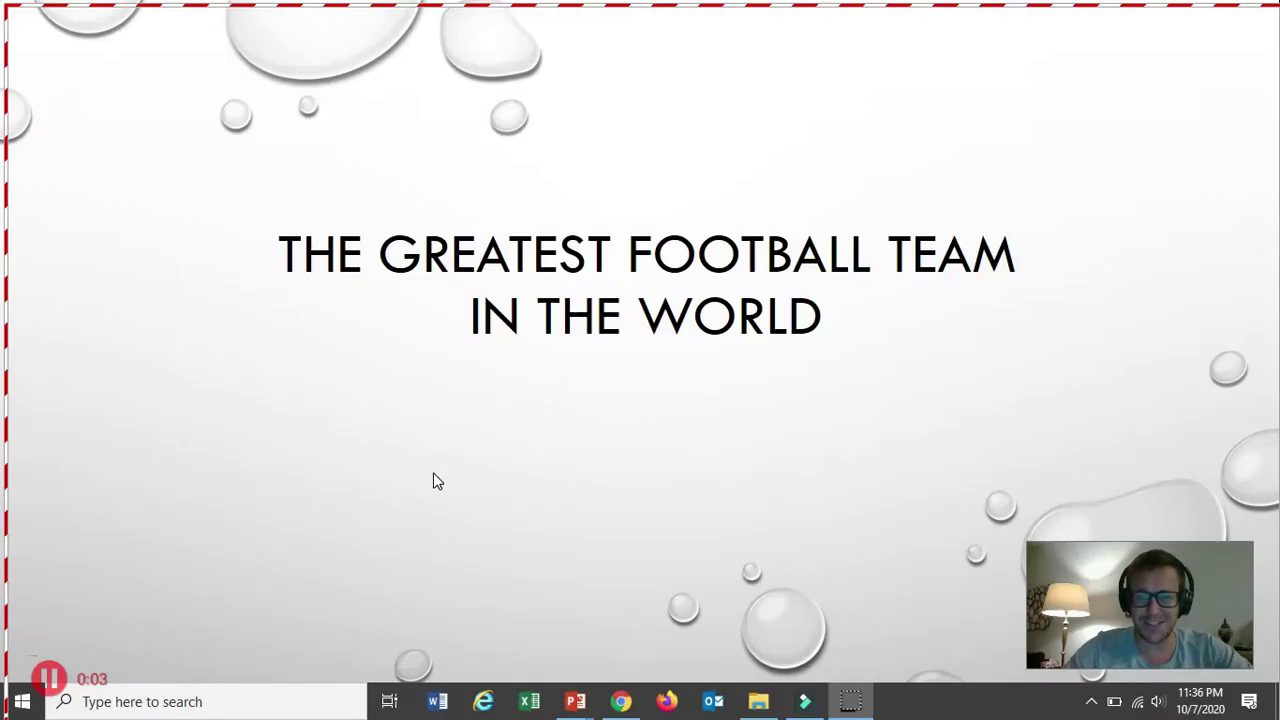
pyautogui.click(438, 482)
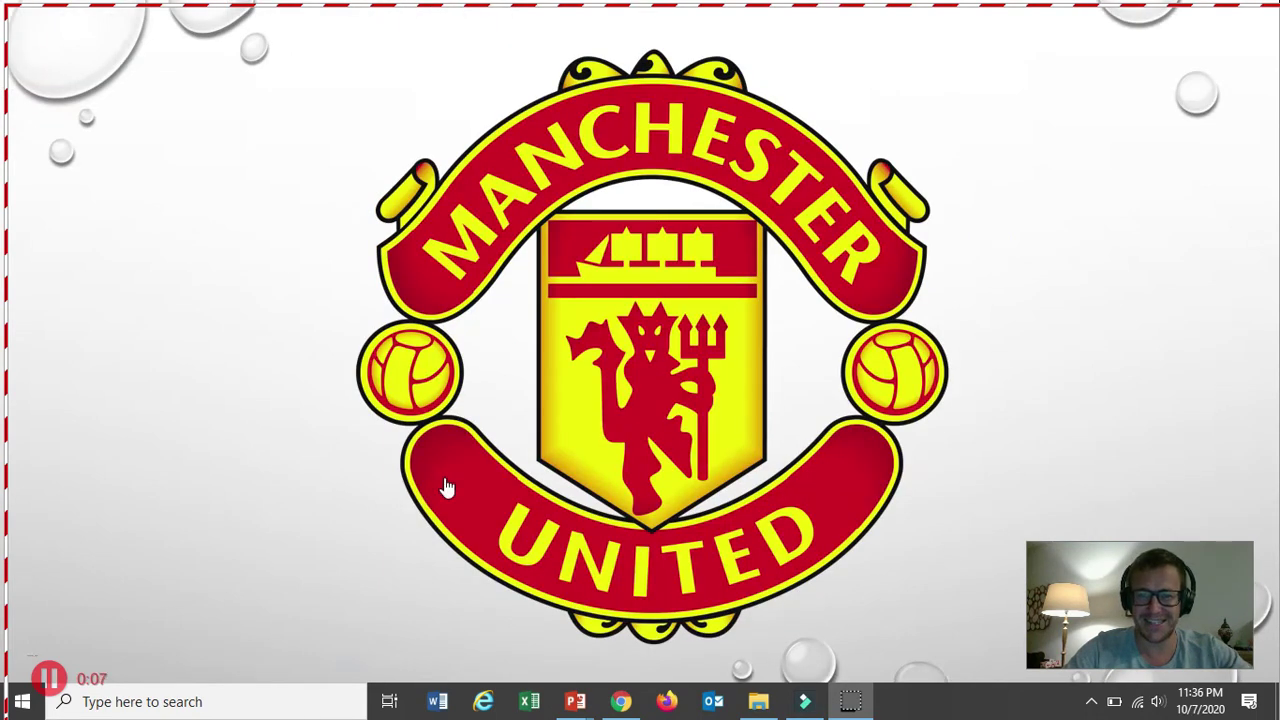
pyautogui.click(445, 482)
pyautogui.click(522, 555)
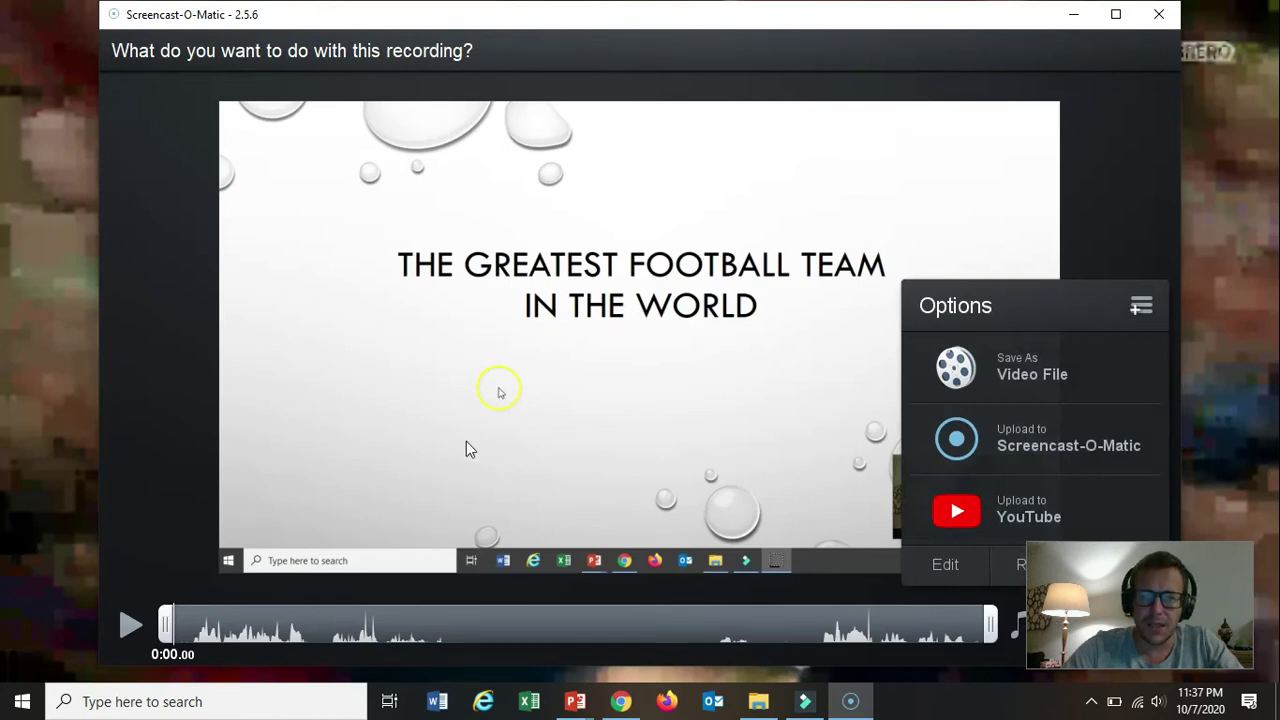
# Play back the recording, then trim a little off its end on the timeline.
pyautogui.click(129, 624)
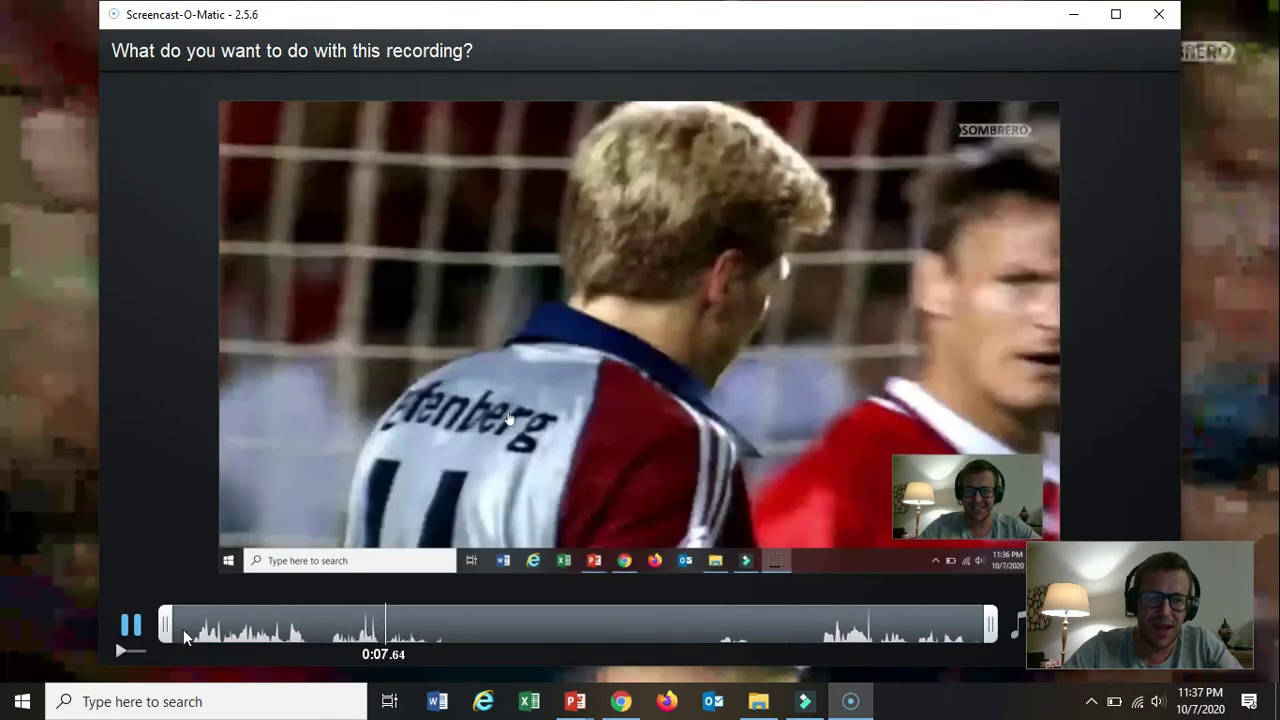
pyautogui.click(131, 625)
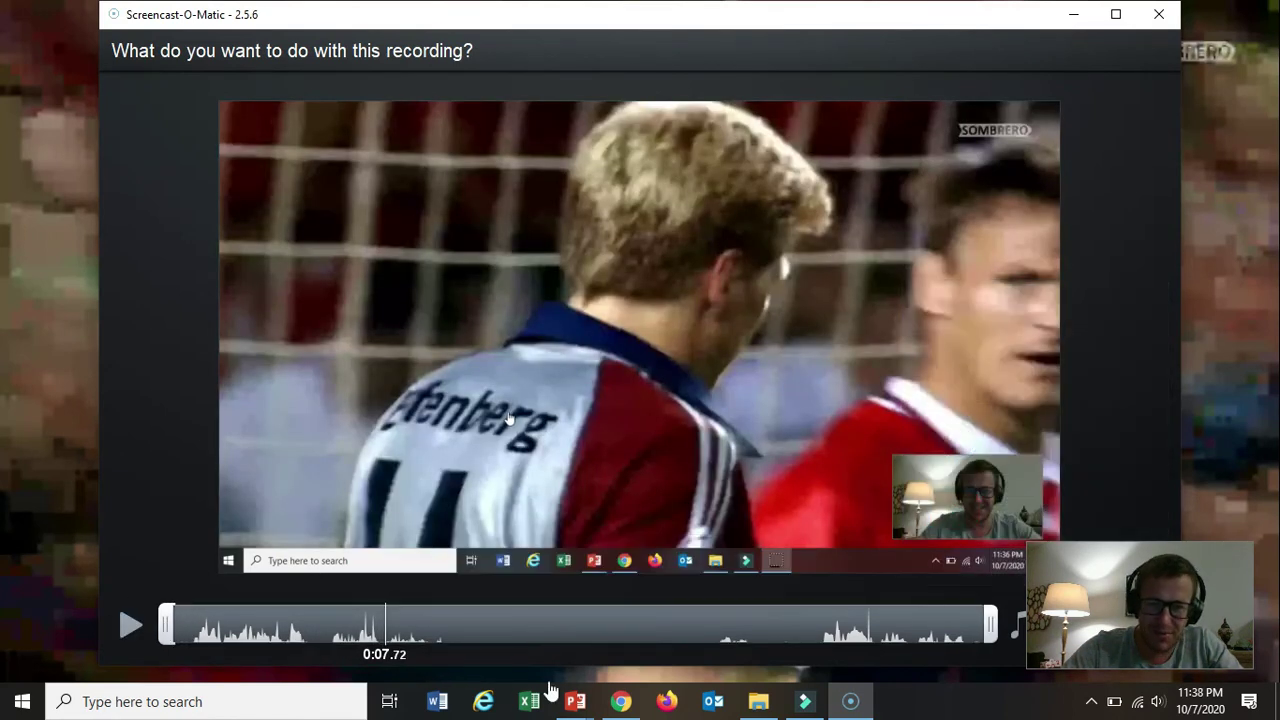
pyautogui.moveTo(990, 626); pyautogui.dragTo(982, 635)
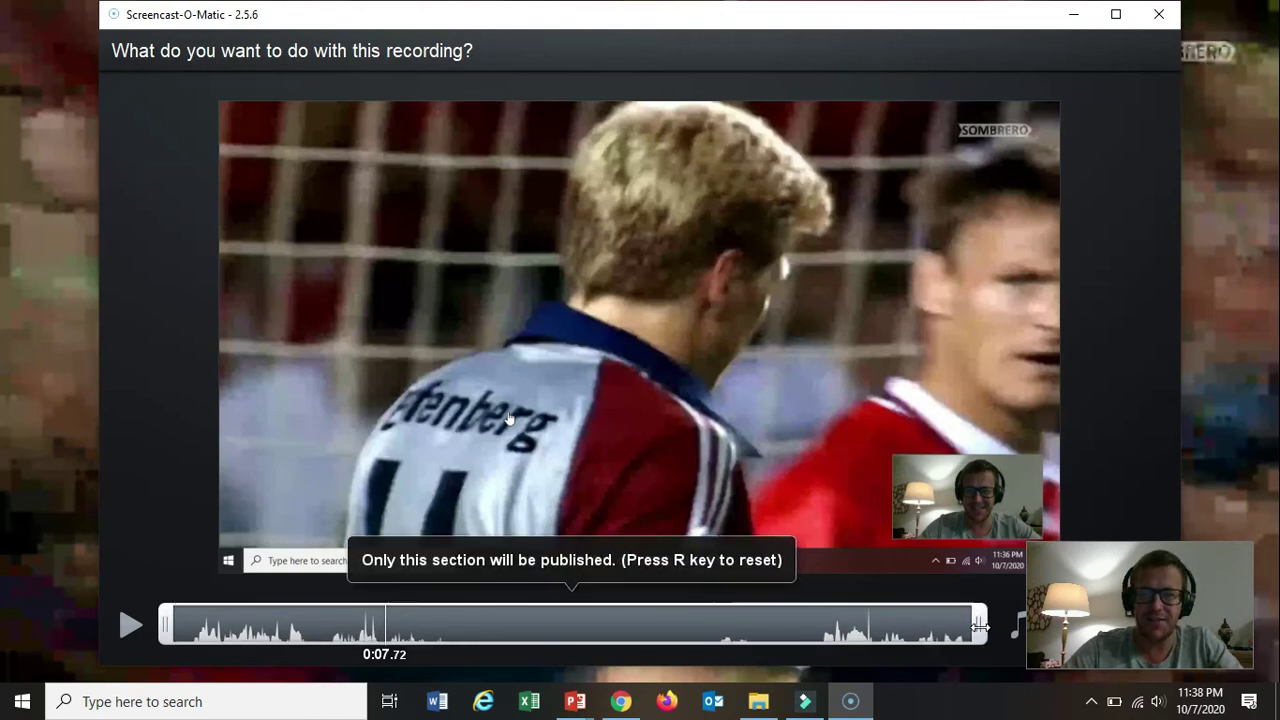
pyautogui.moveTo(1063, 520)
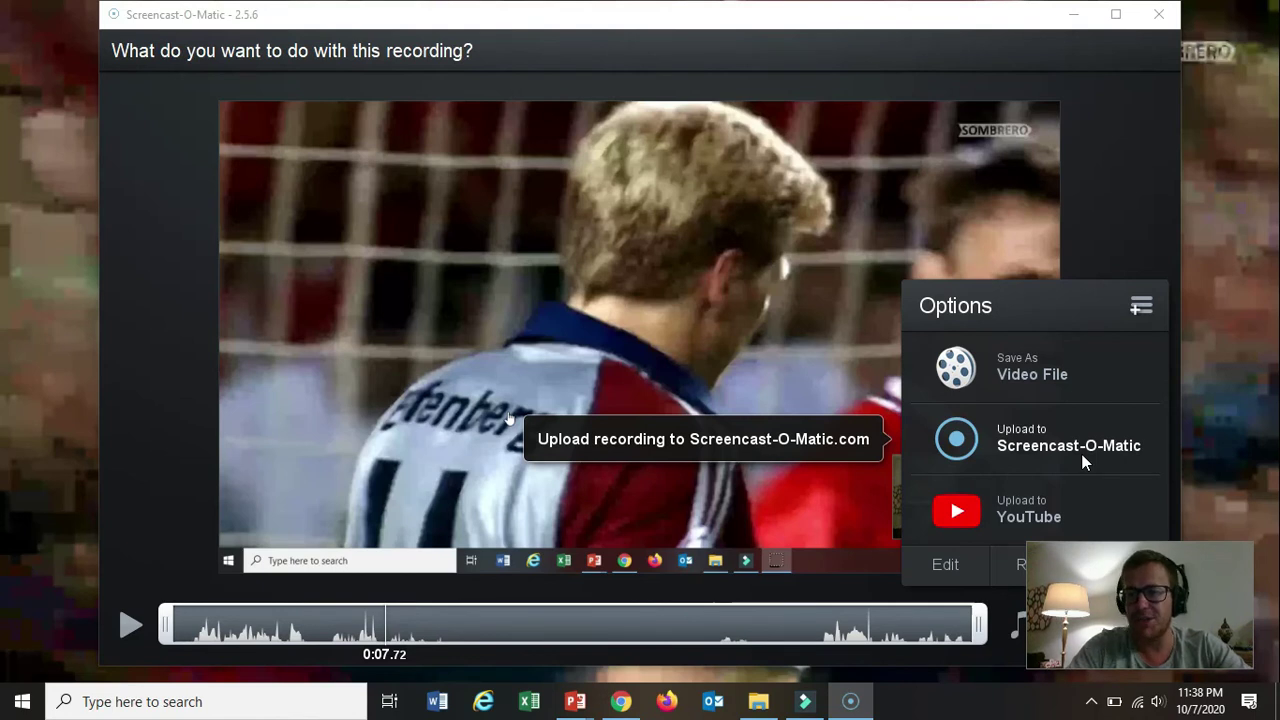
# Publish an MP4 named 'The greatest football team' into the Blackboard how to videos folder.
pyautogui.click(1004, 371)
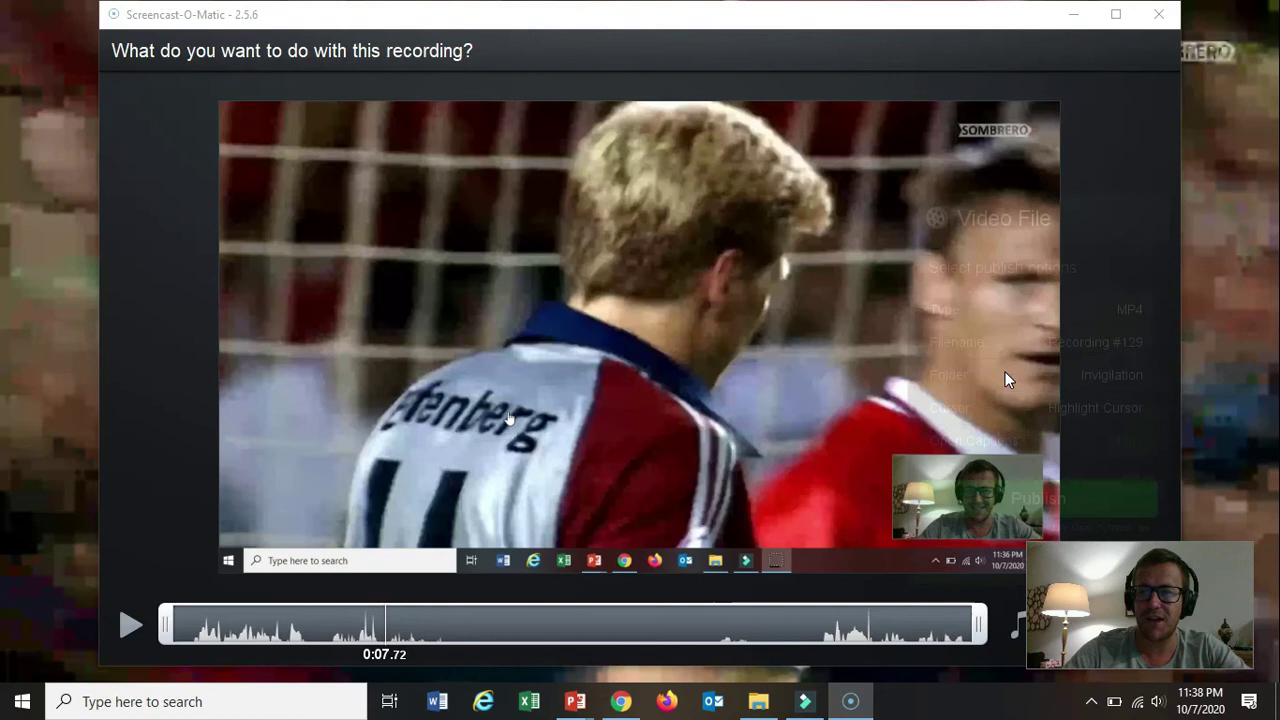
pyautogui.click(1097, 342)
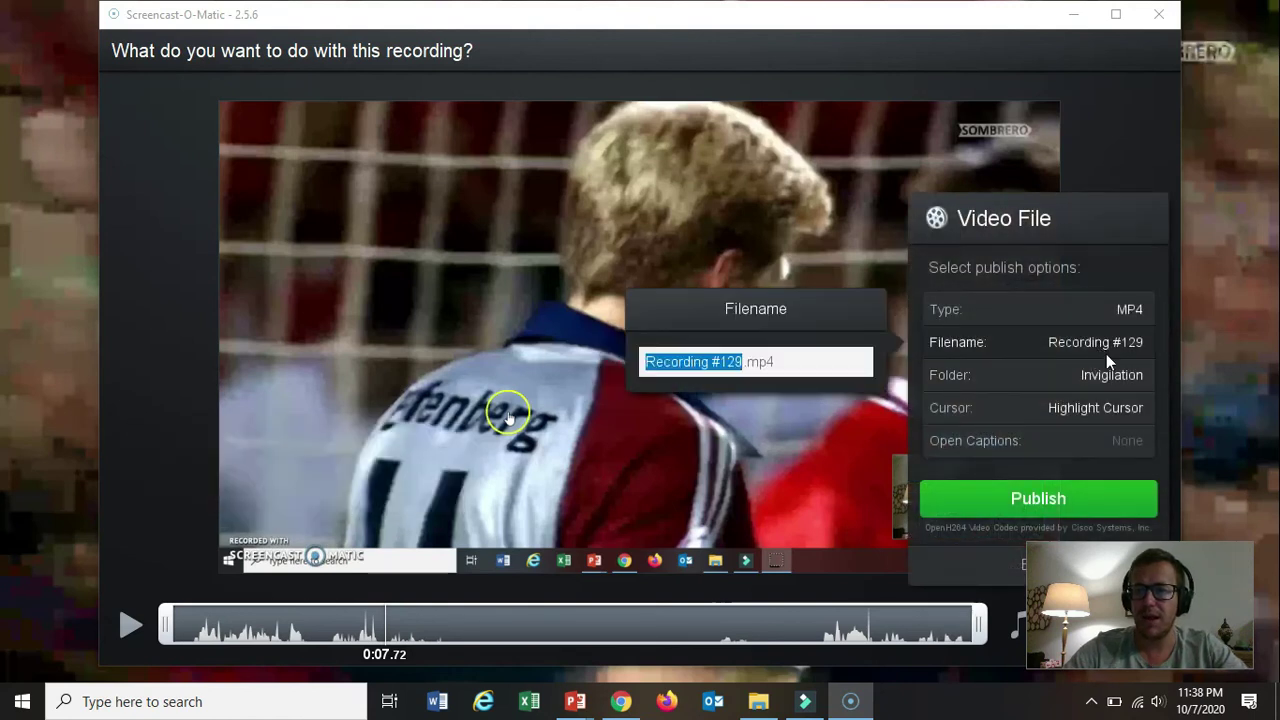
pyautogui.write('The greatest football team')
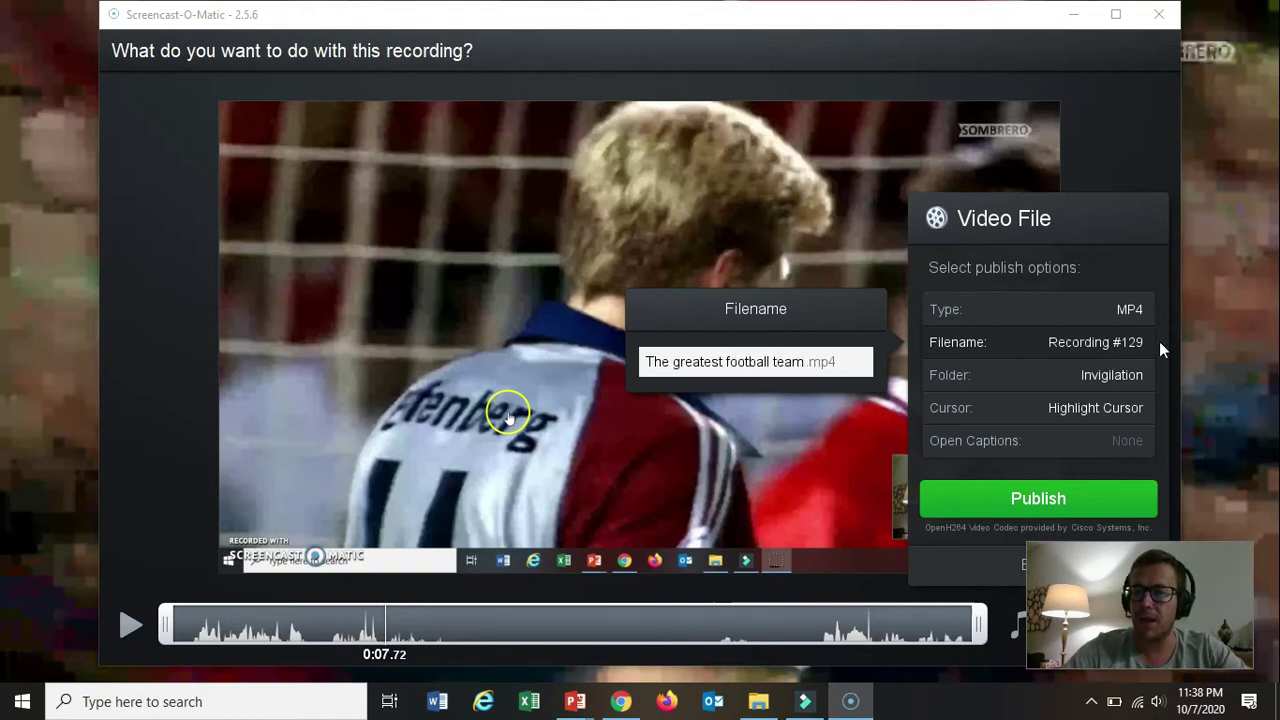
pyautogui.press('Return')
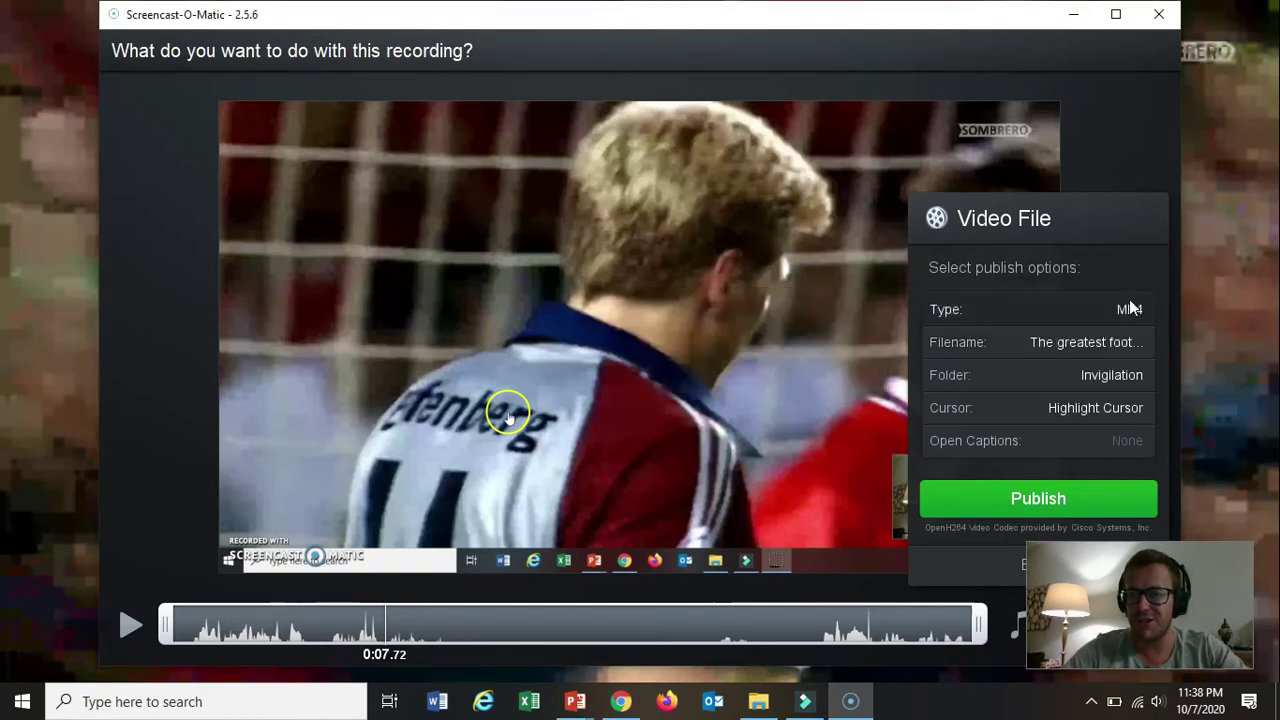
pyautogui.click(1130, 310)
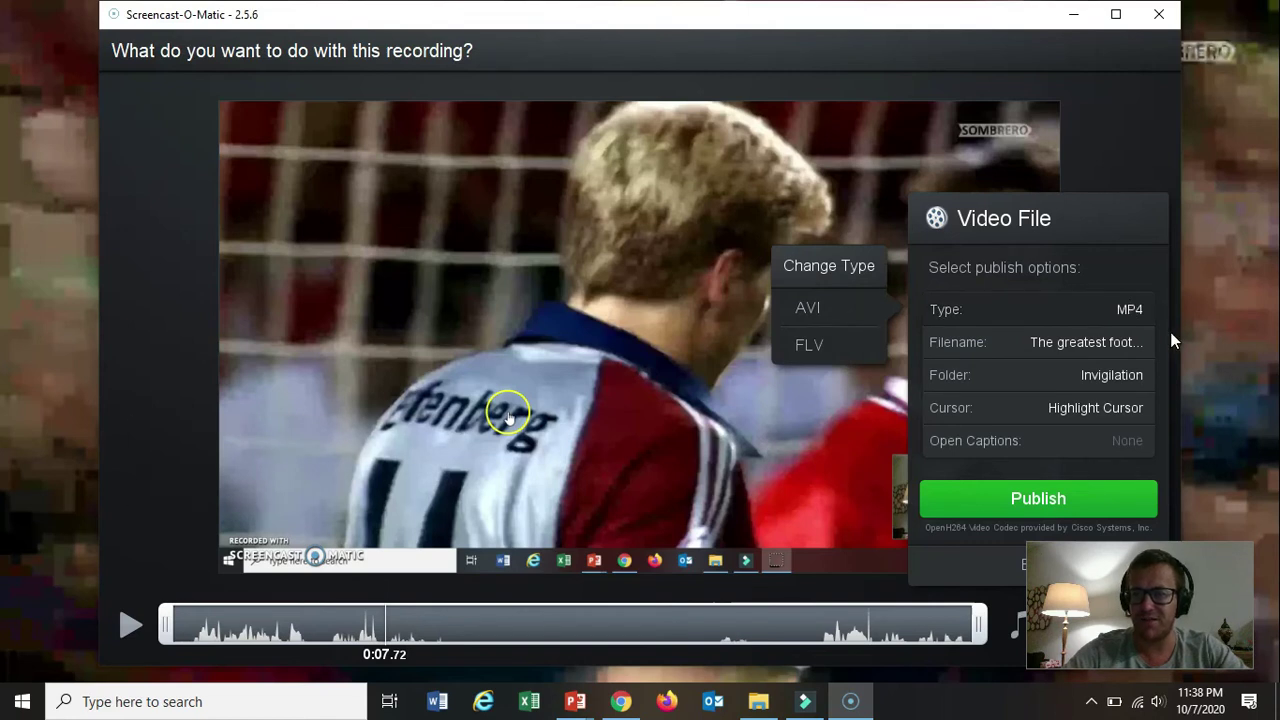
pyautogui.click(1109, 375)
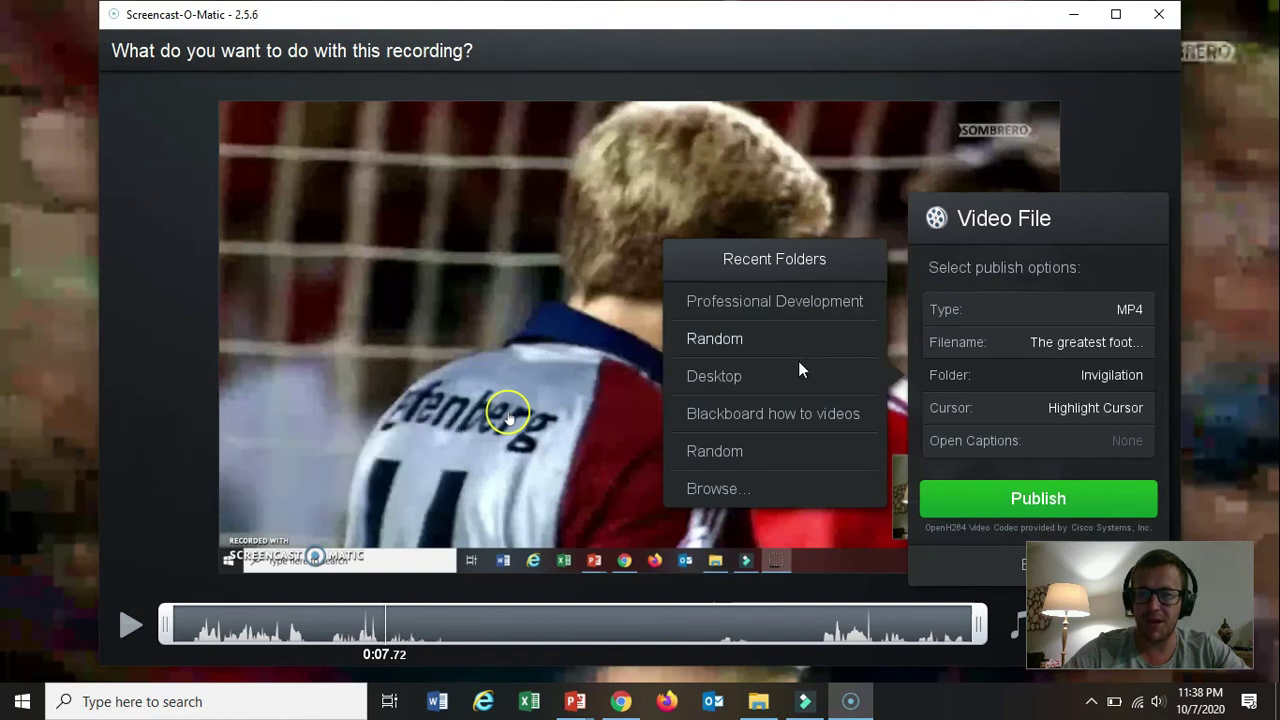
pyautogui.click(775, 415)
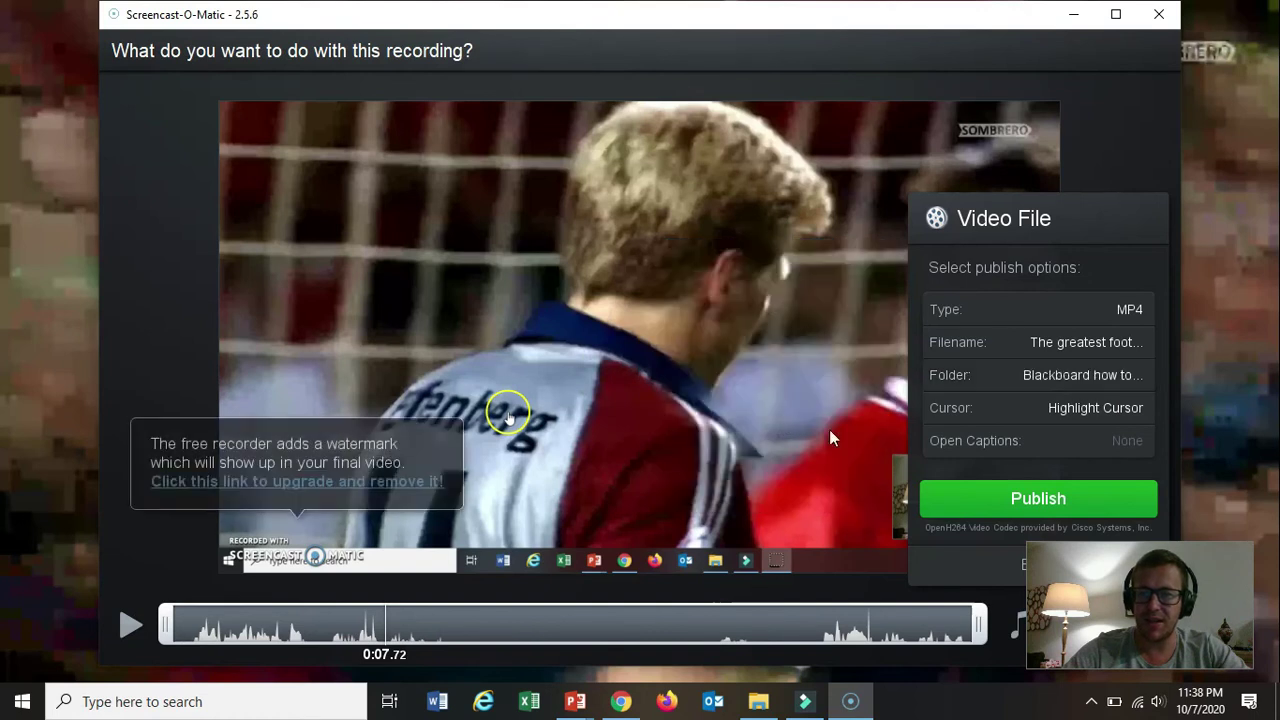
pyautogui.click(1059, 502)
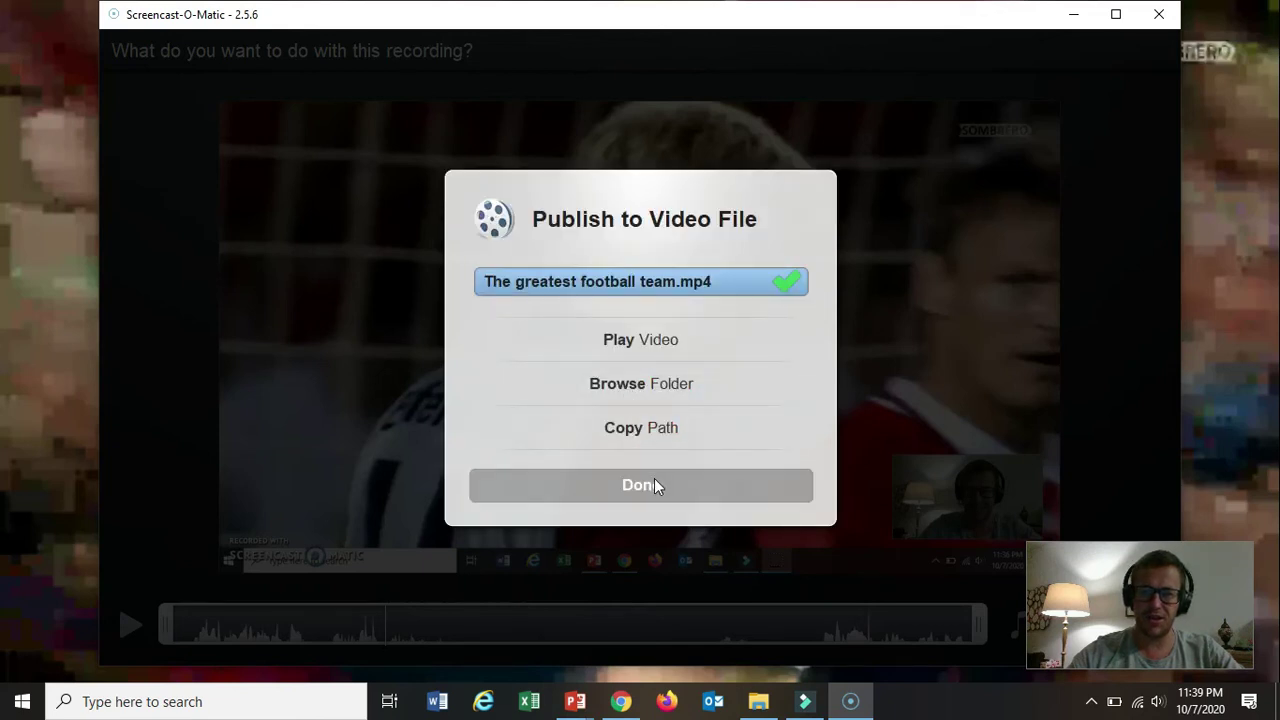
# Browse to the saved MP4's folder, close Screencast-O-Matic, and minimize Chrome to see it.
pyautogui.click(643, 394)
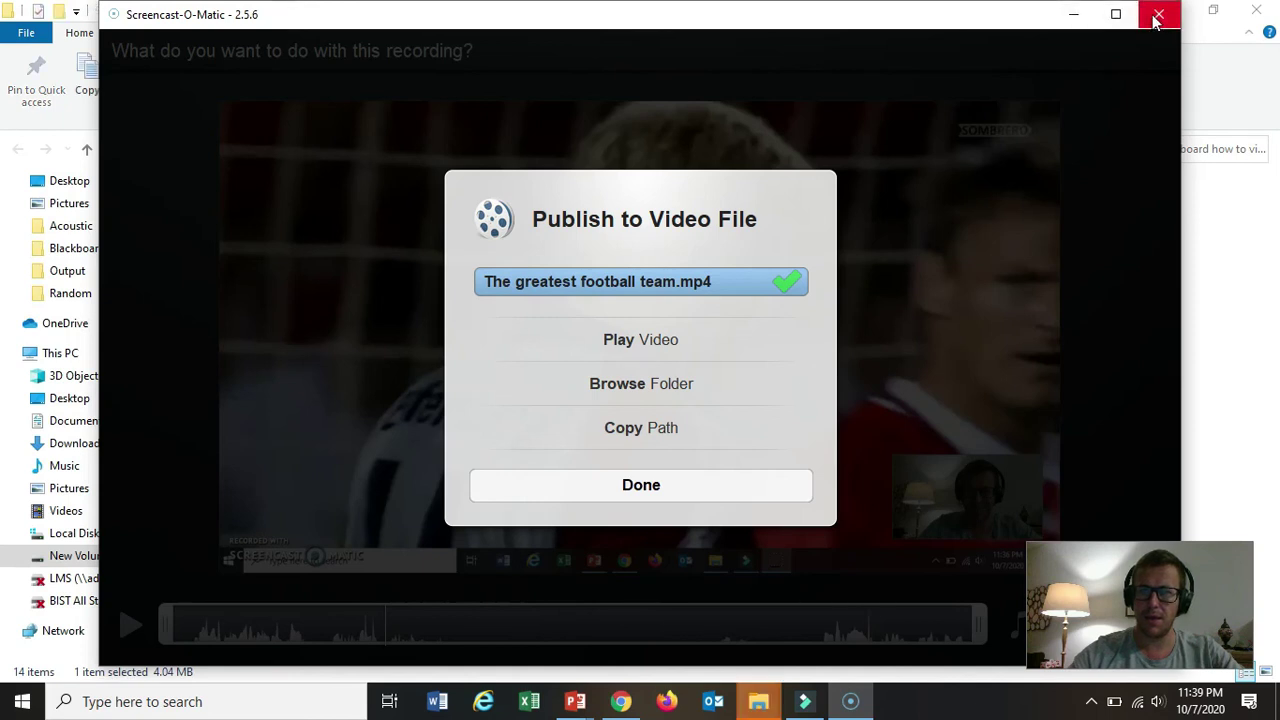
pyautogui.click(689, 487)
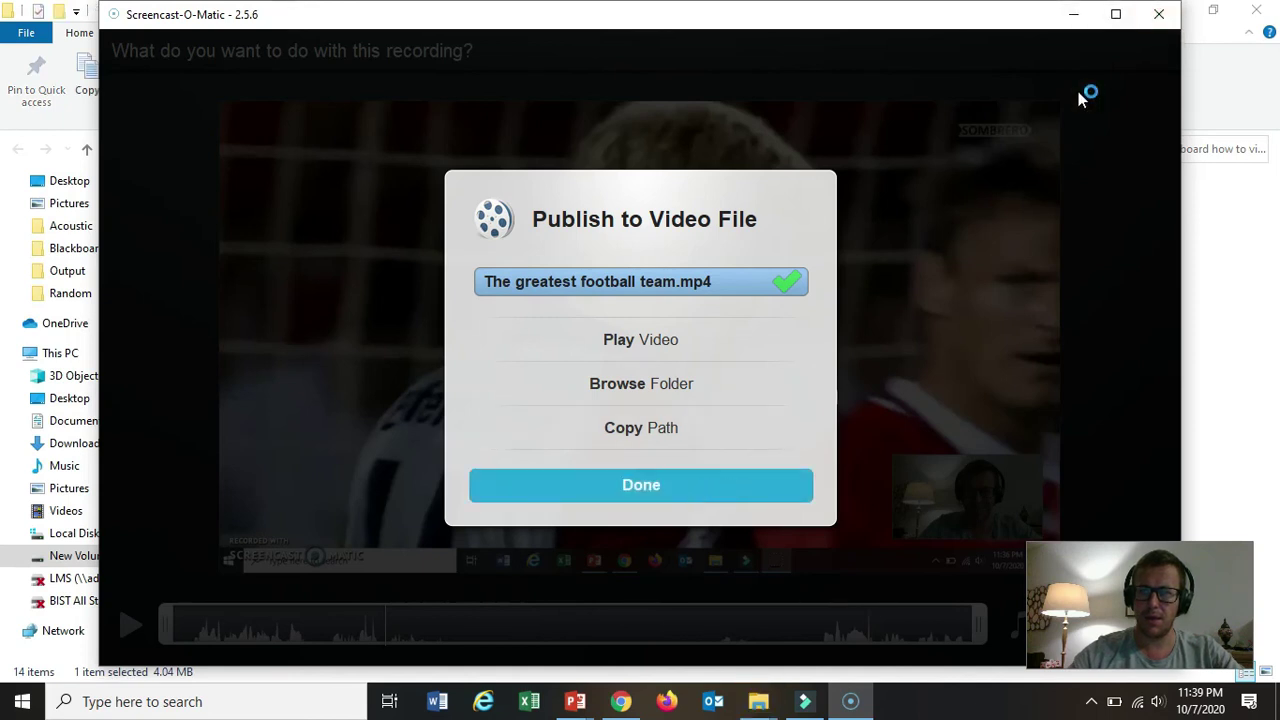
pyautogui.click(1166, 17)
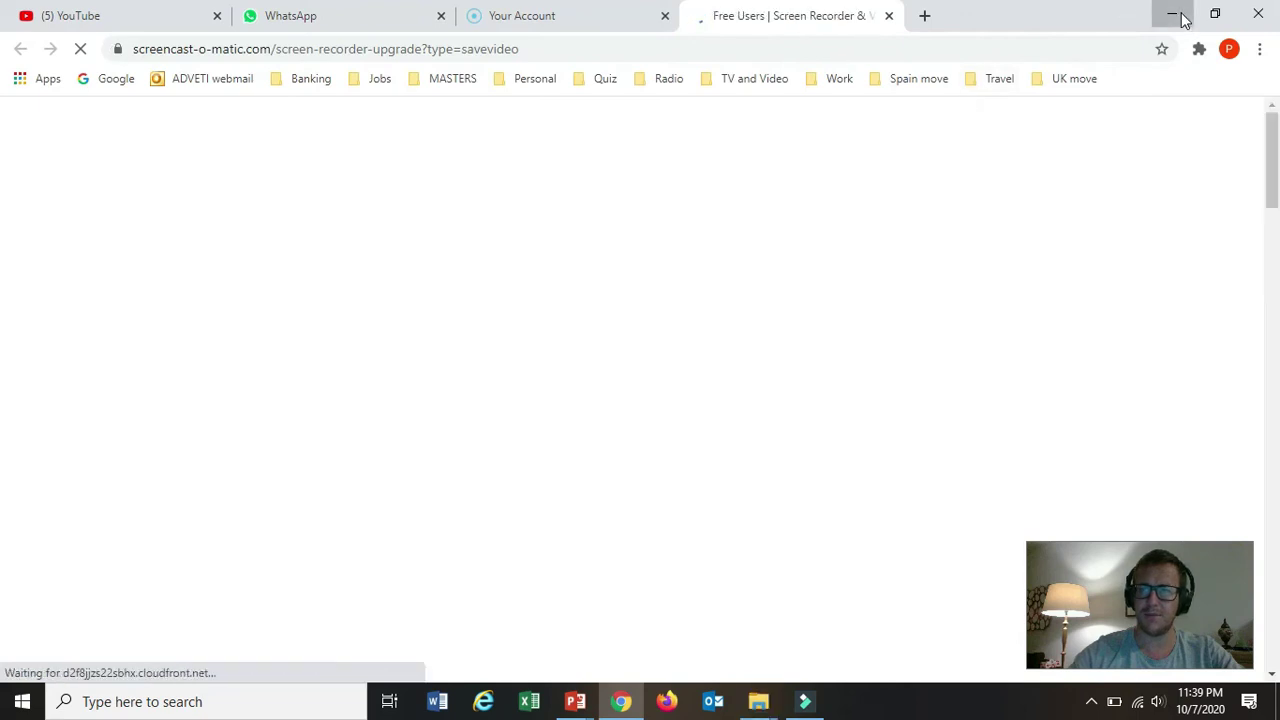
pyautogui.click(1181, 20)
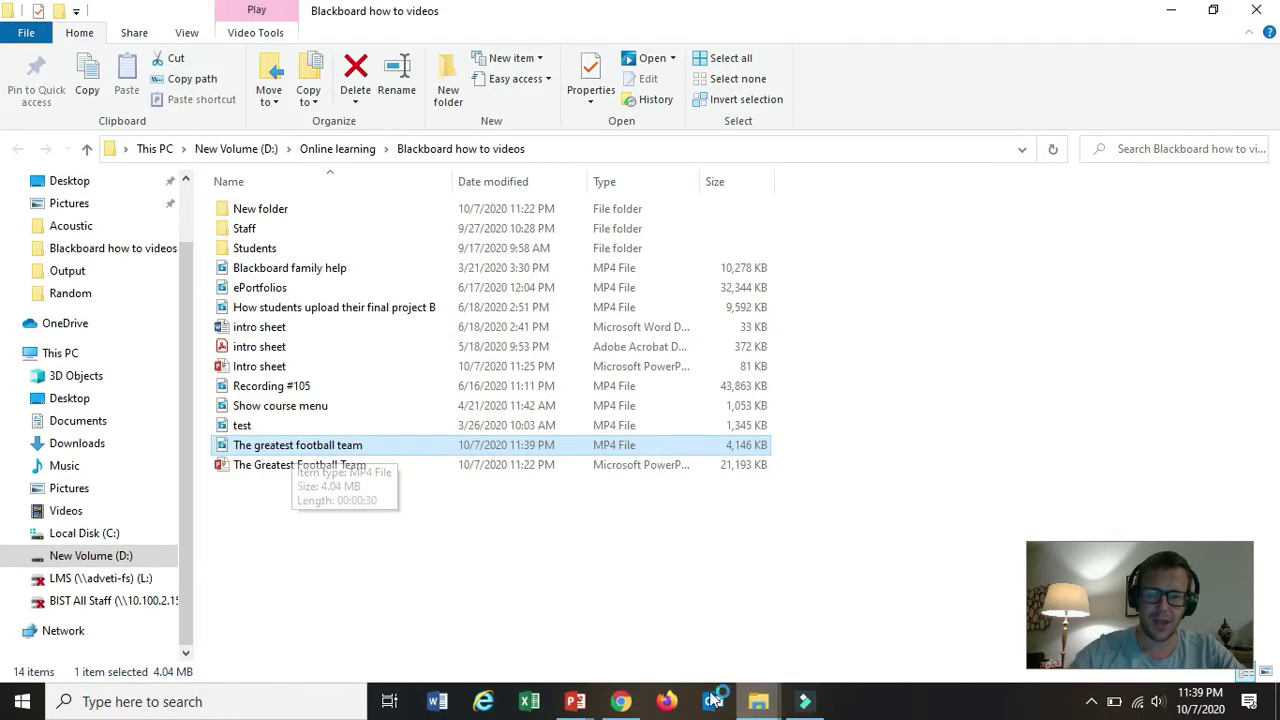
# Review YouTube's video upload options in Chrome, then move to the WhatsApp Web tab.
pyautogui.click(621, 702)
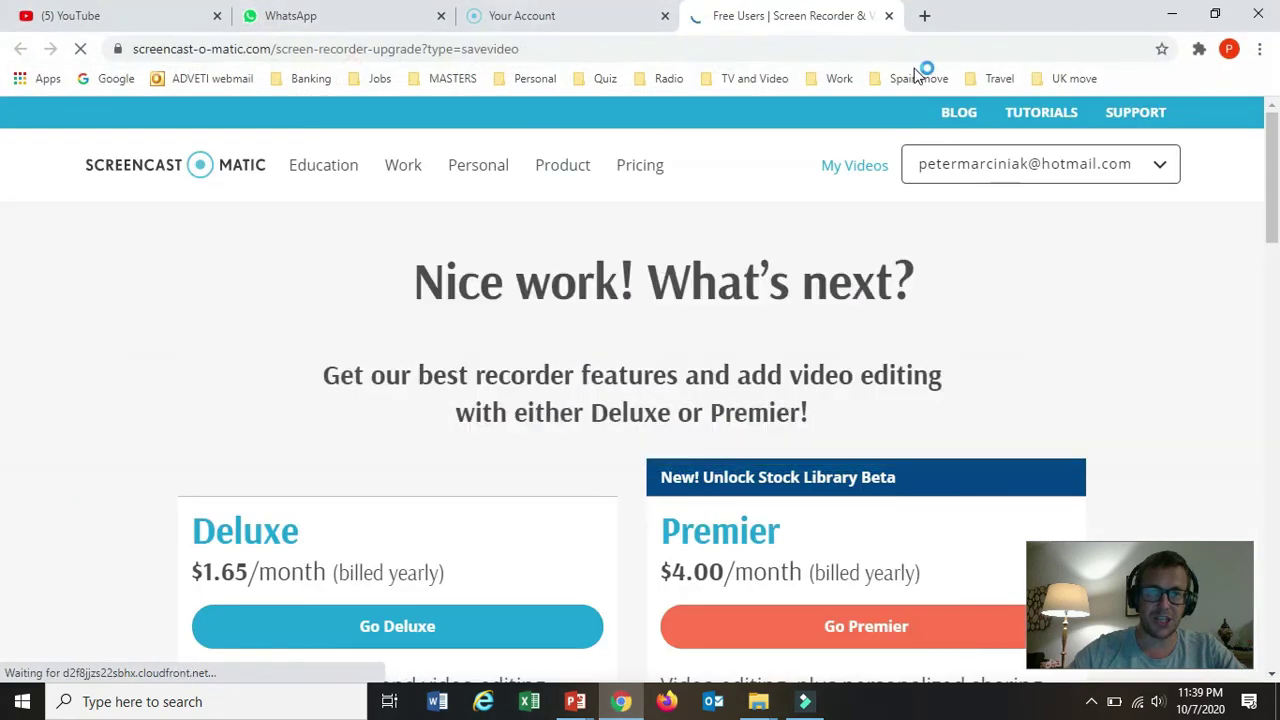
pyautogui.click(125, 15)
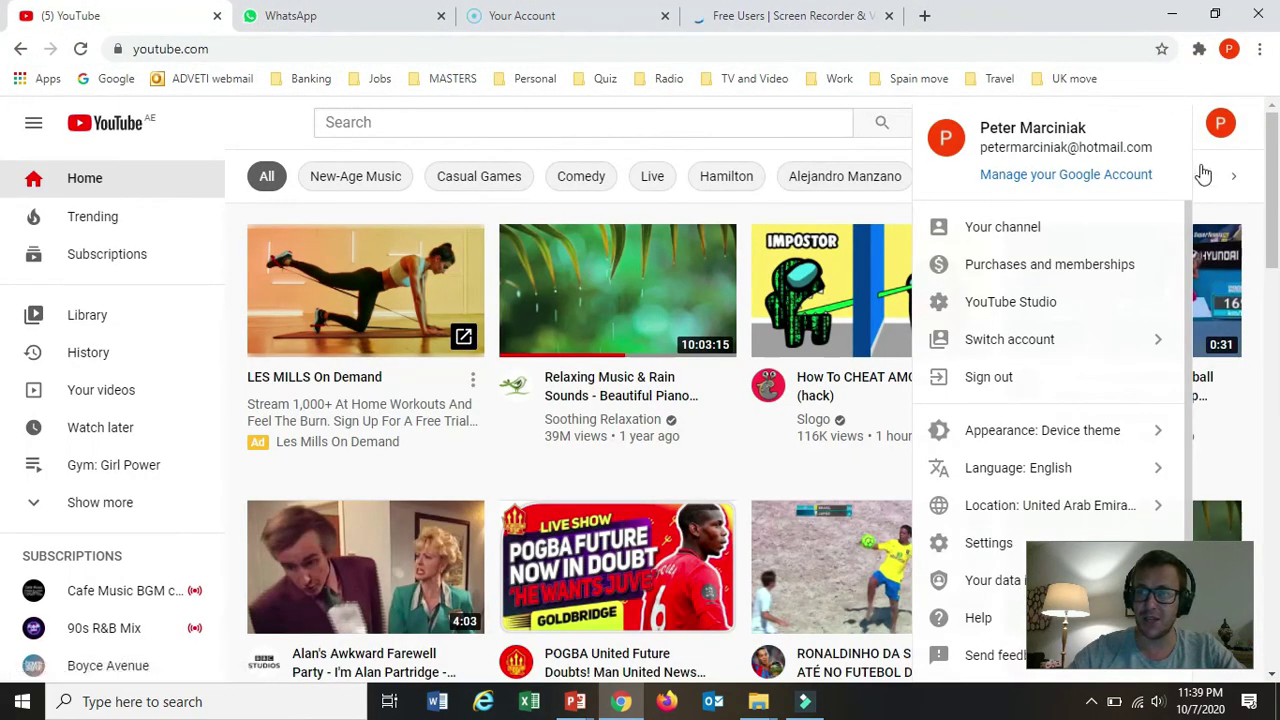
pyautogui.click(1240, 155)
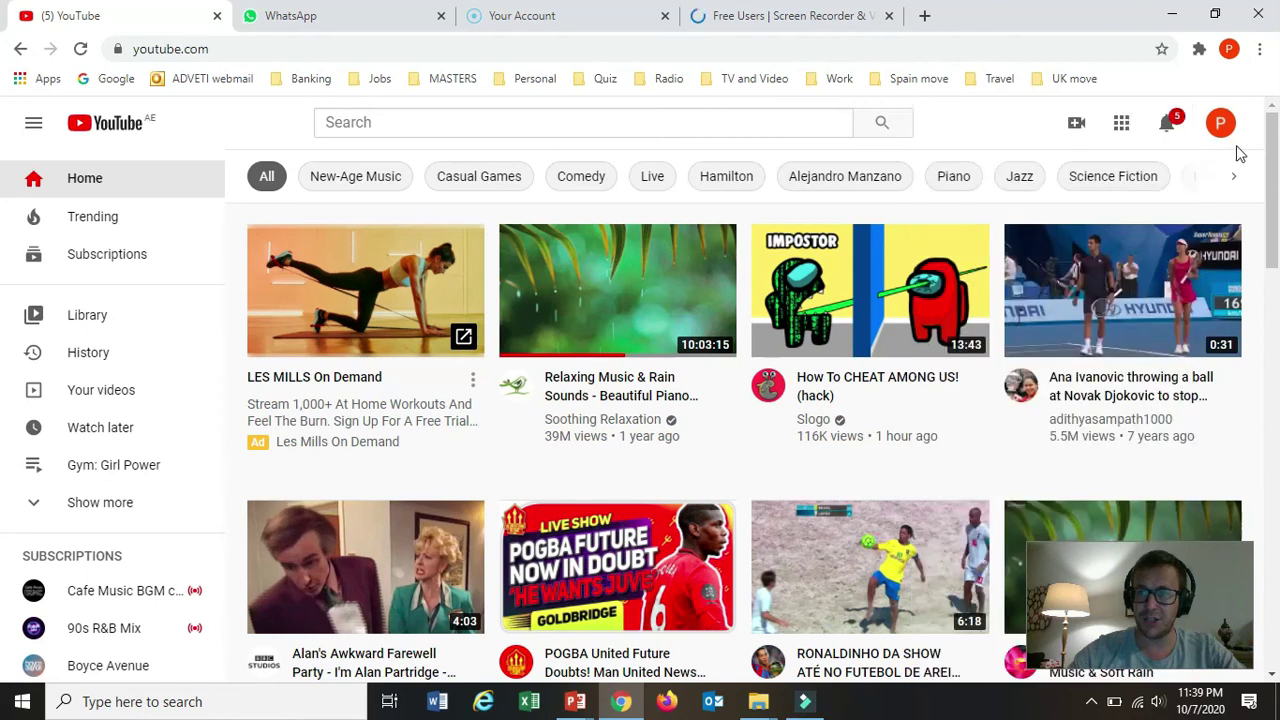
pyautogui.click(1076, 124)
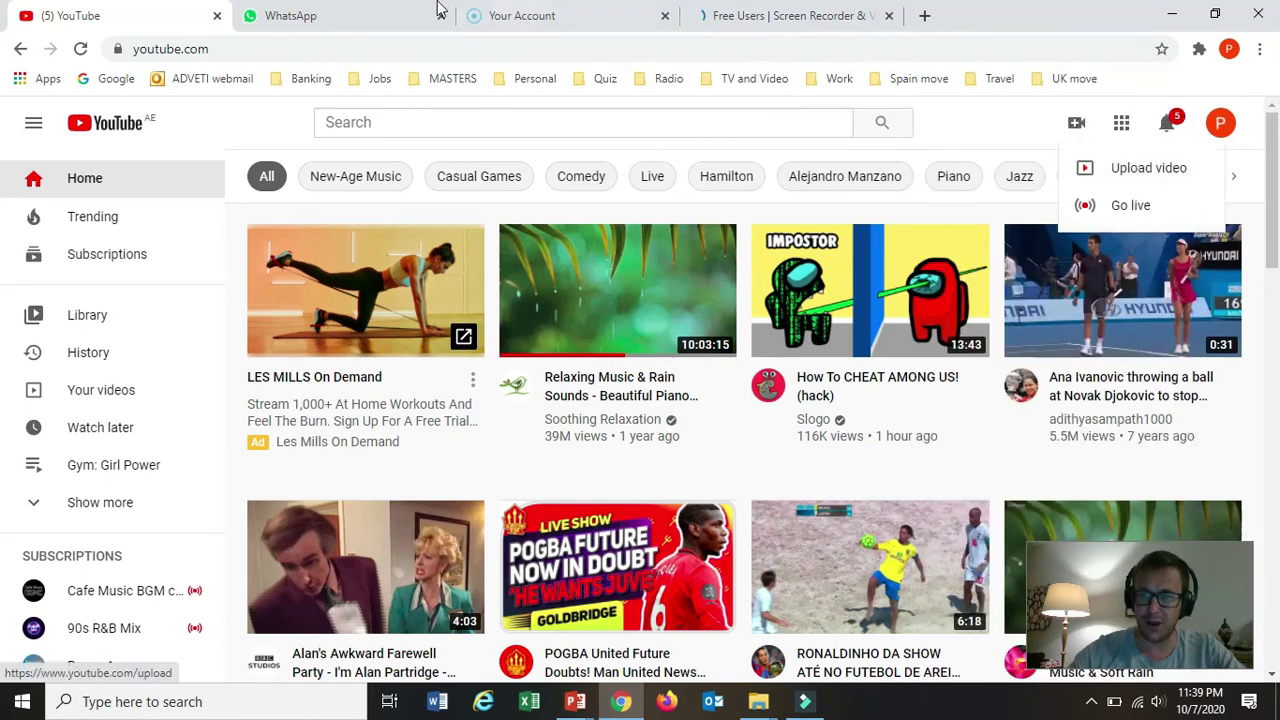
pyautogui.click(314, 12)
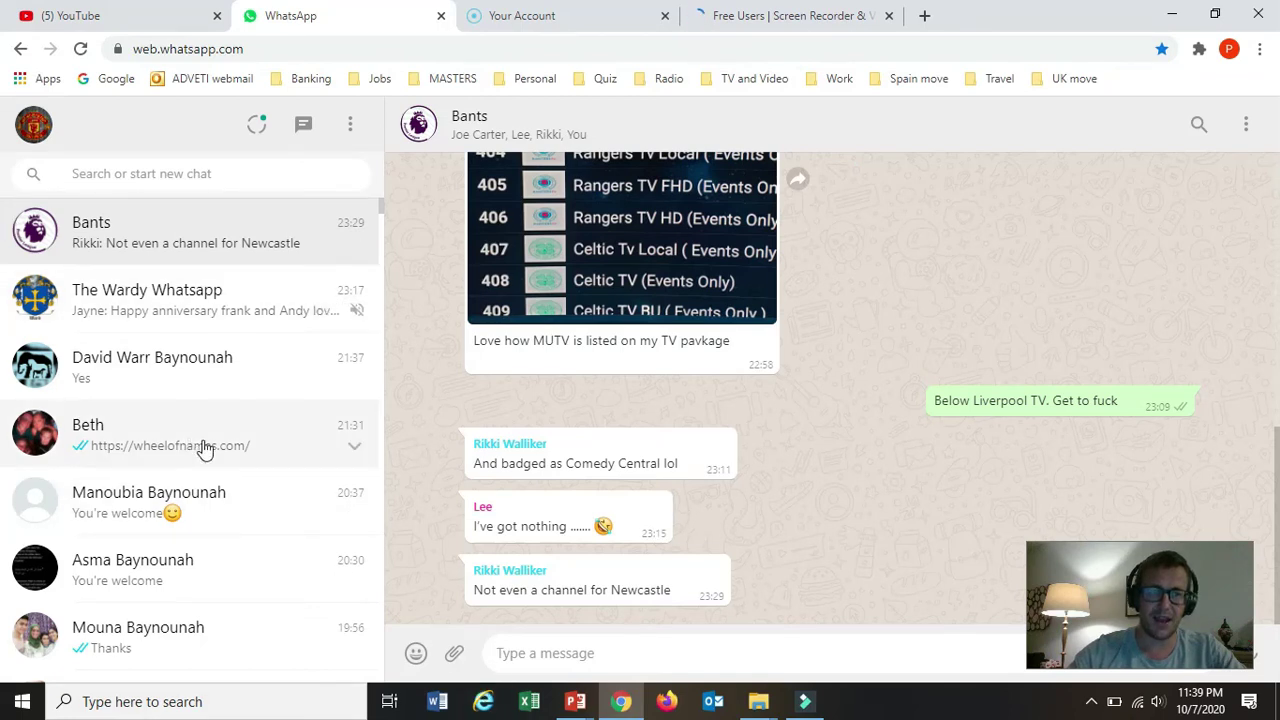
# Attach 'The greatest football team' MP4 from the Blackboard how to videos folder in the contact's chat.
pyautogui.click(215, 512)
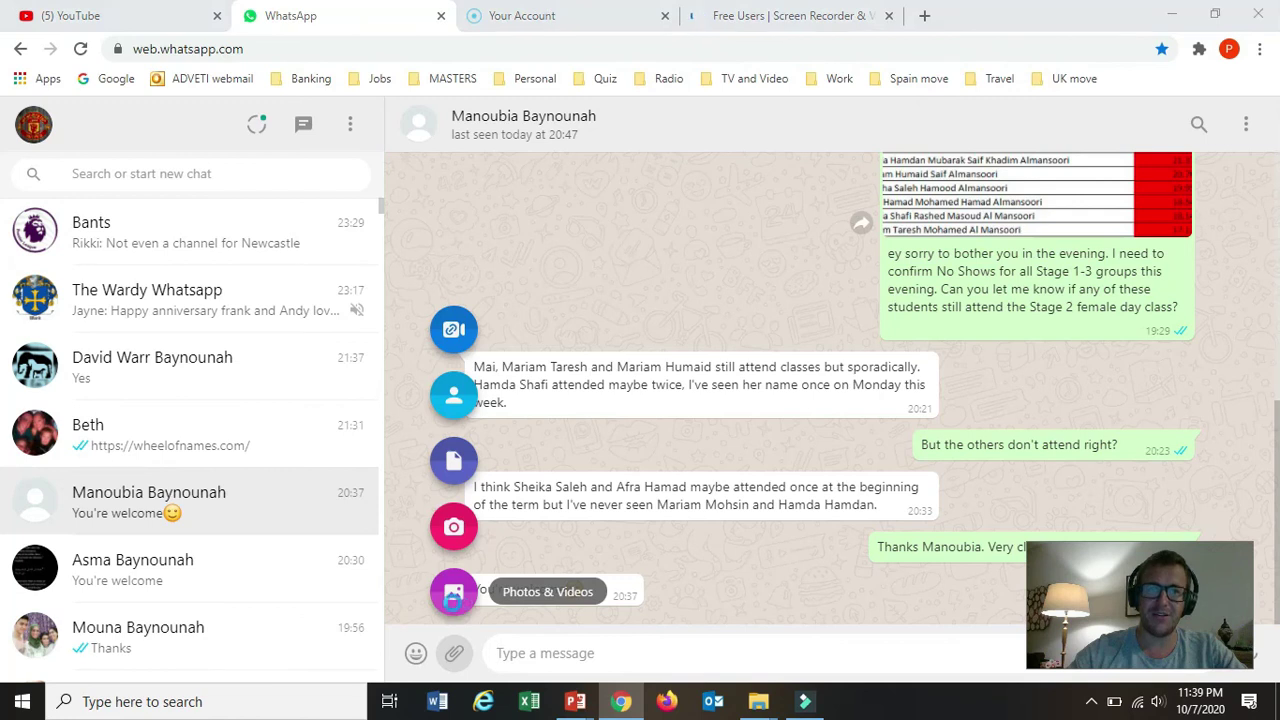
pyautogui.click(454, 606)
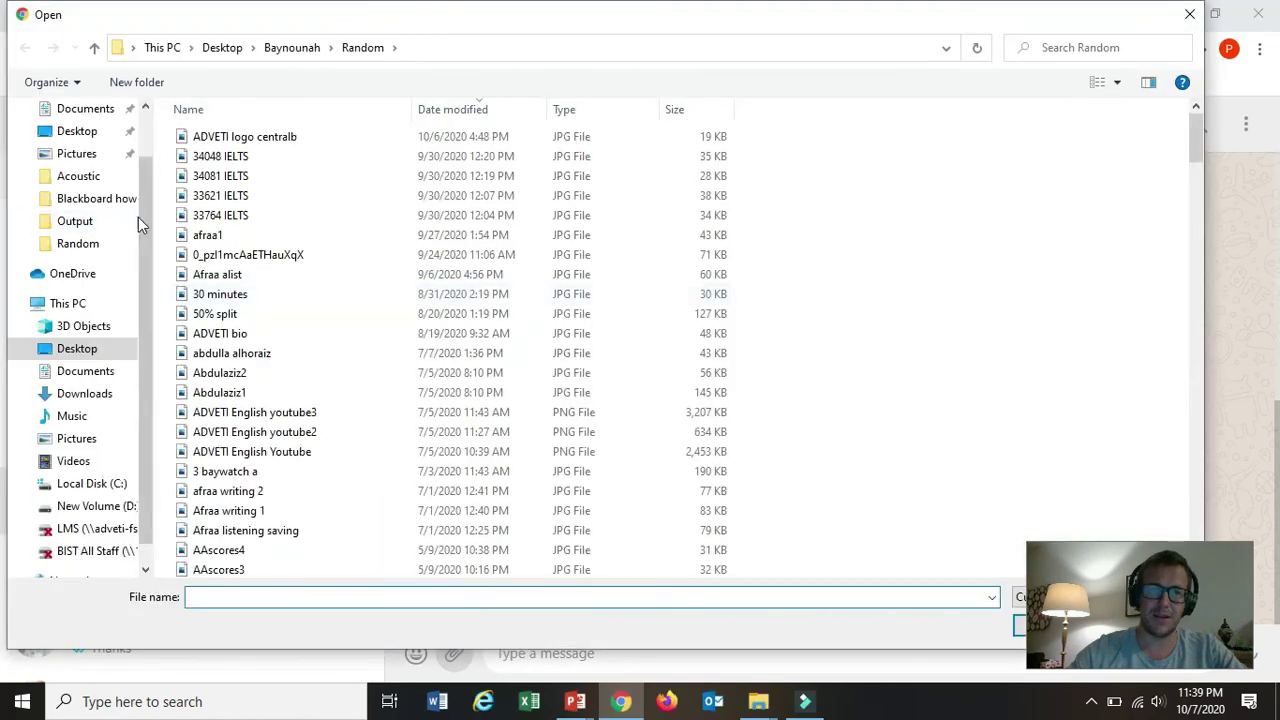
pyautogui.click(110, 199)
pyautogui.click(254, 316)
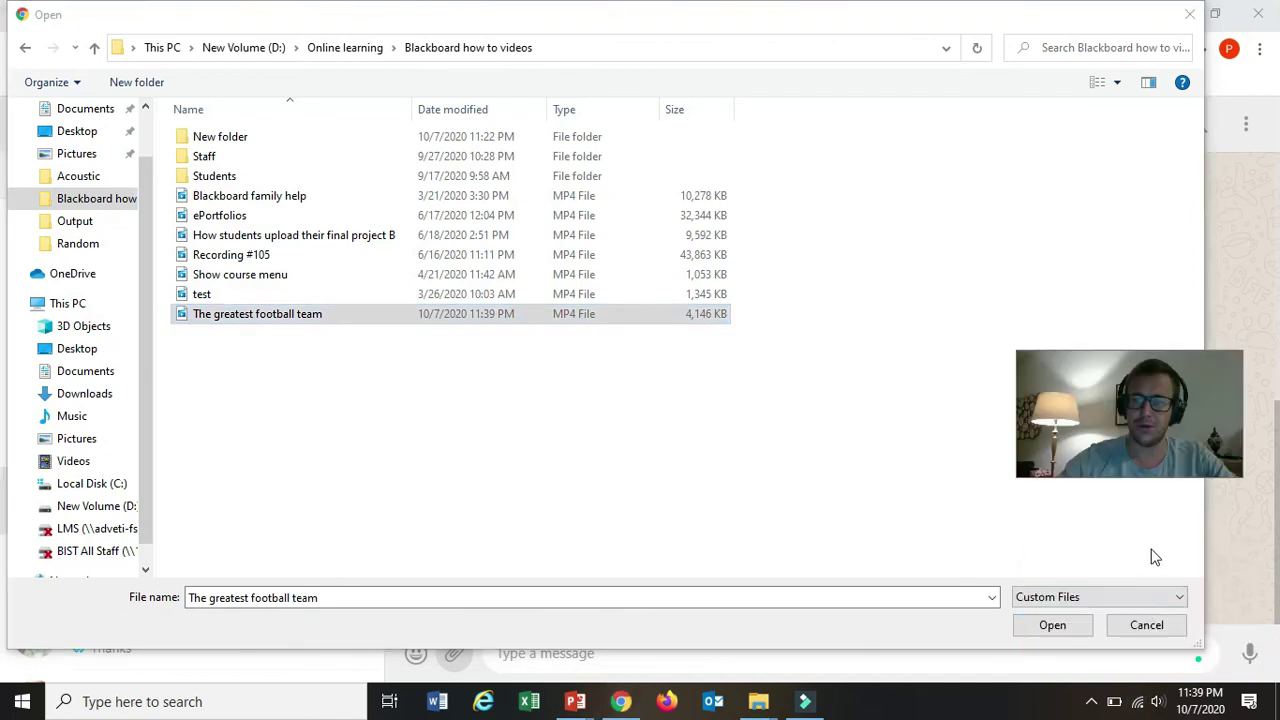
pyautogui.click(1060, 625)
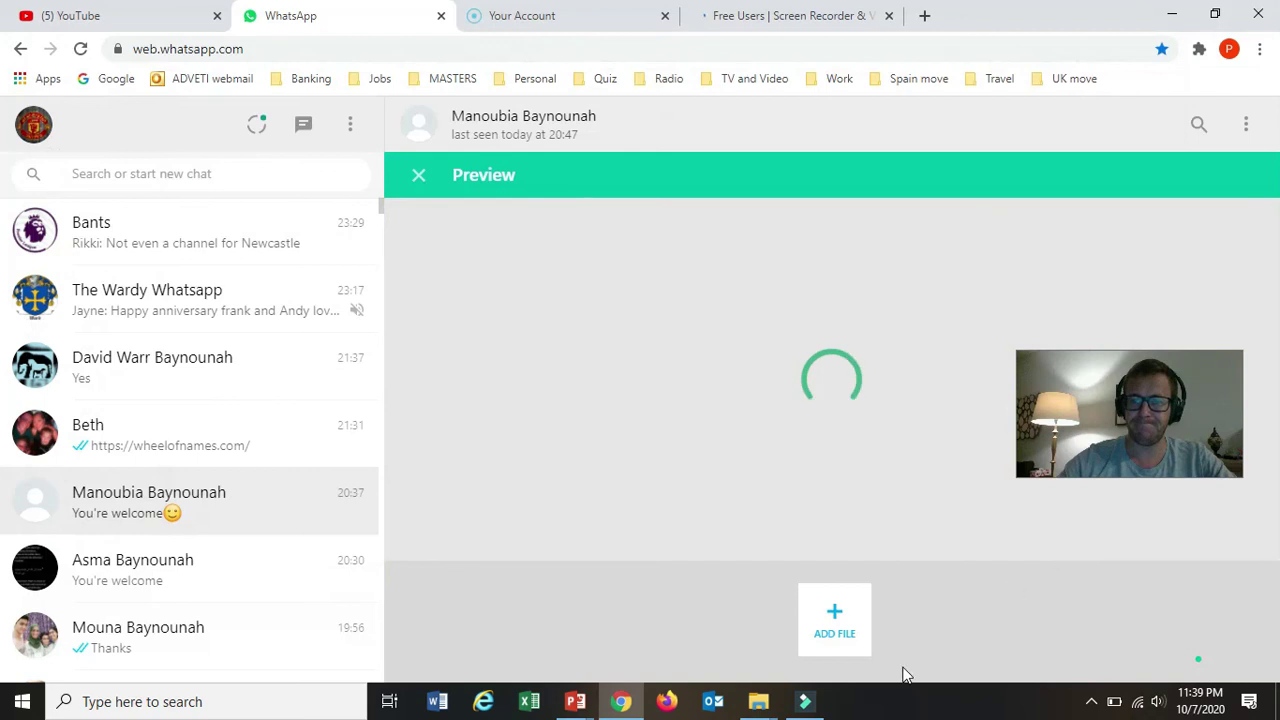
pyautogui.click(806, 704)
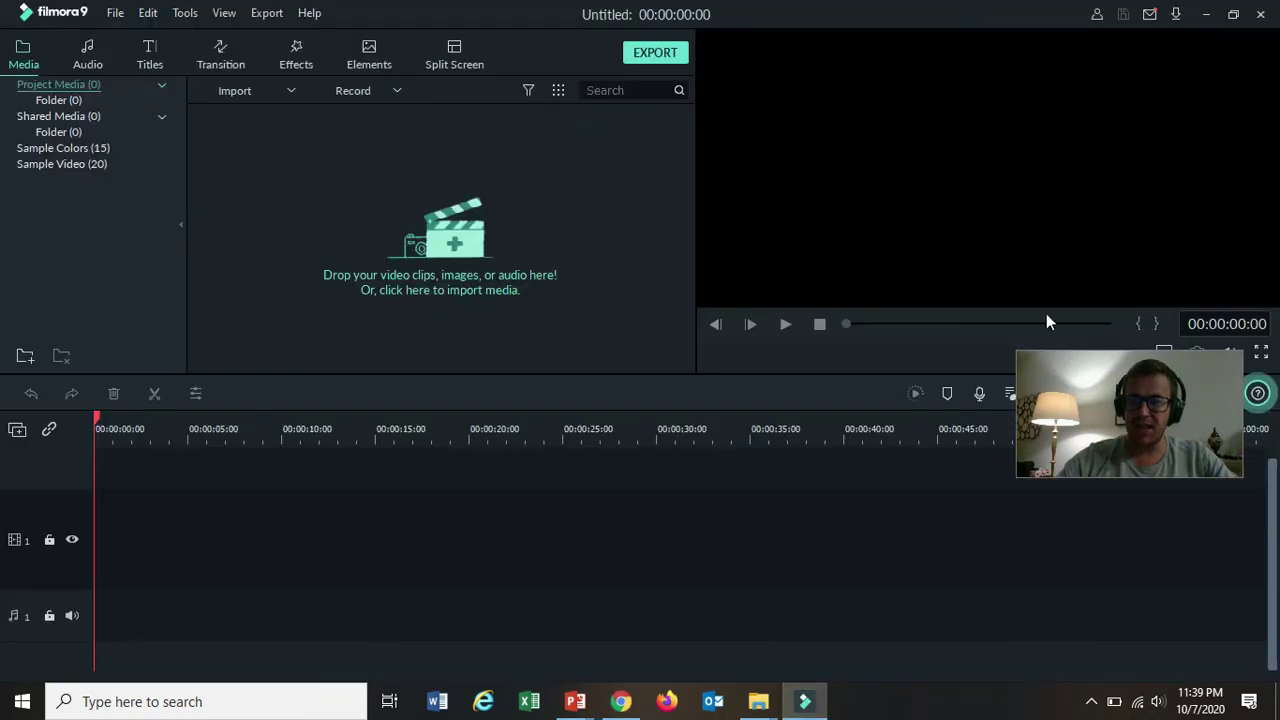
pyautogui.click(1207, 16)
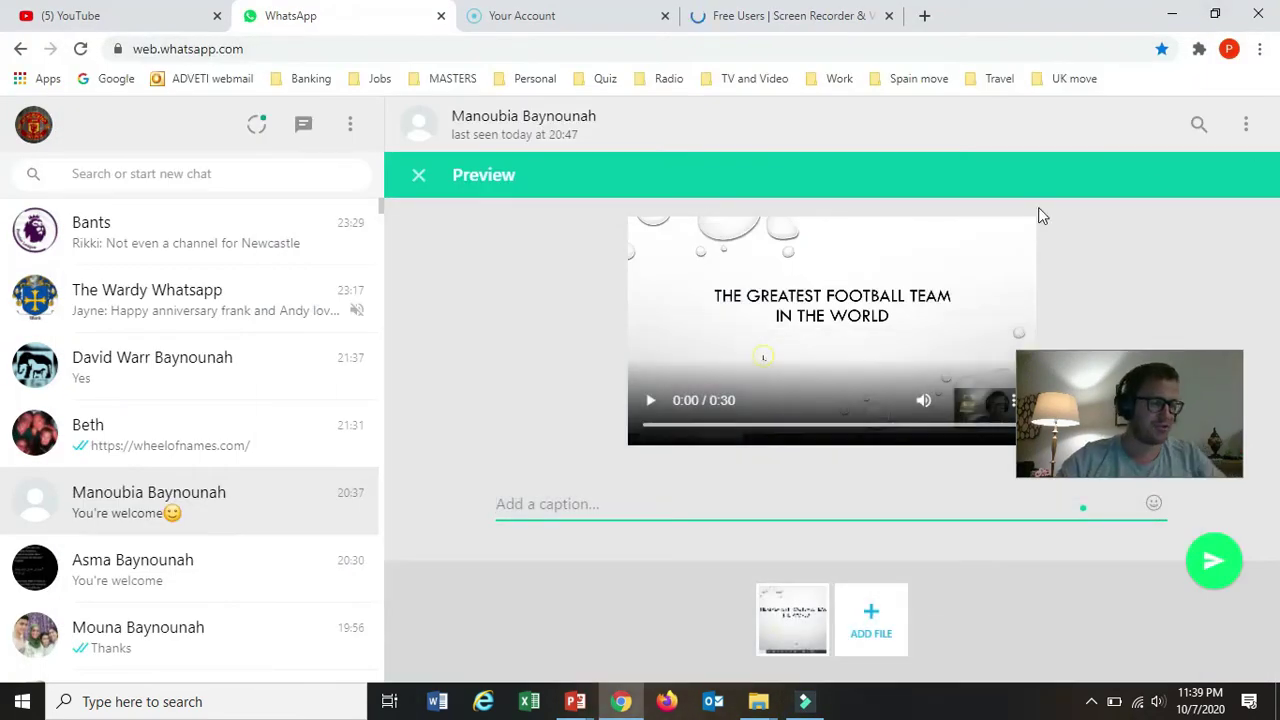
# Bring the Intro sheet PowerPoint presentation forward, then switch to the empty Filmora9 editor.
pyautogui.click(575, 701)
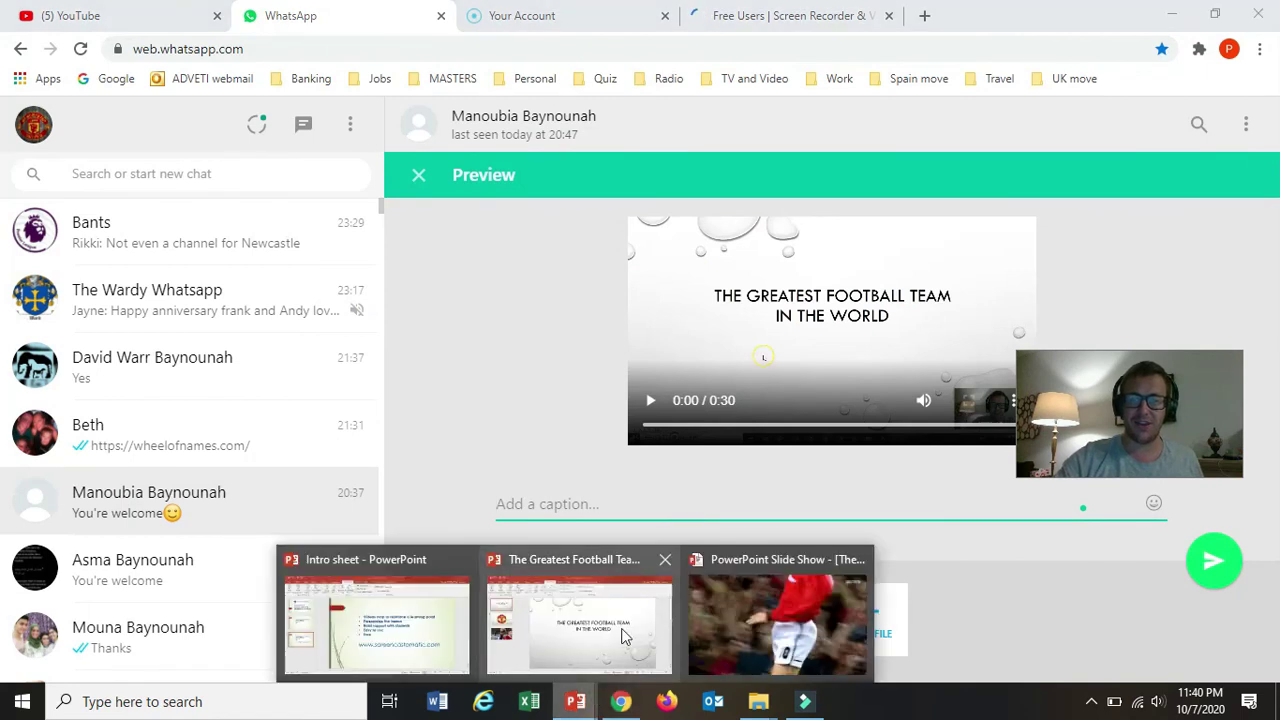
pyautogui.click(373, 565)
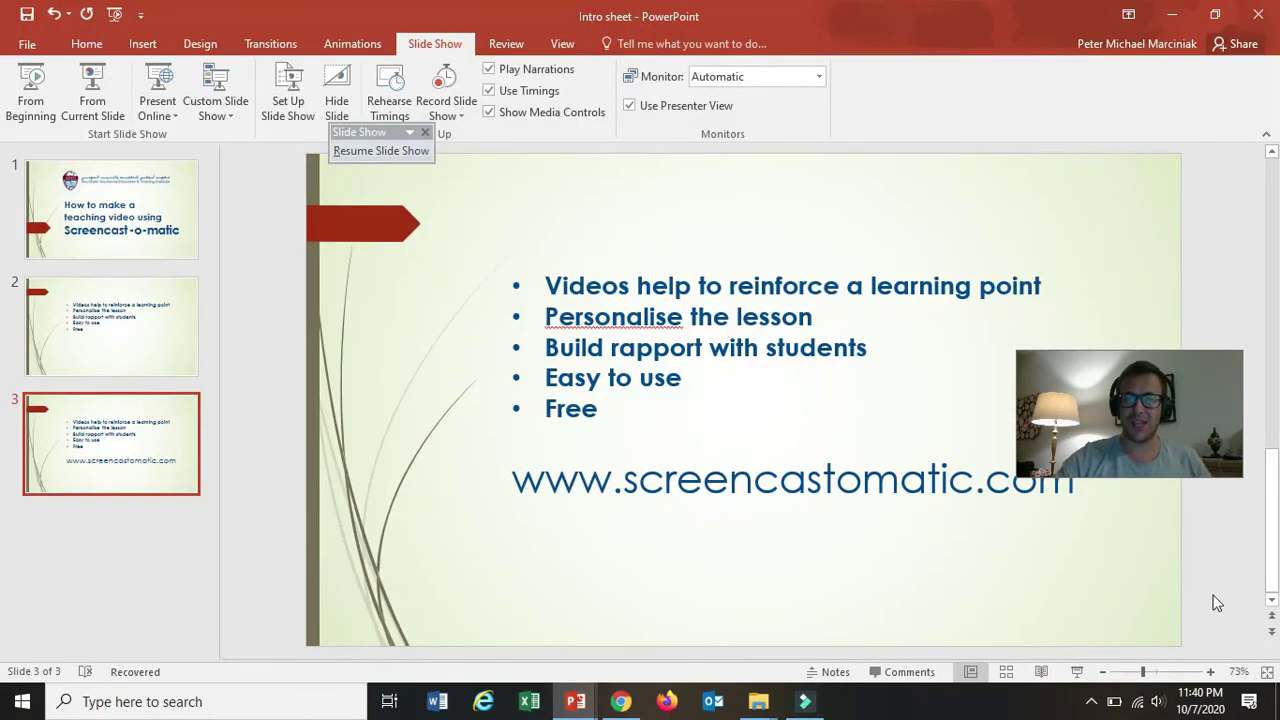
pyautogui.moveTo(1084, 430); pyautogui.dragTo(1125, 605)
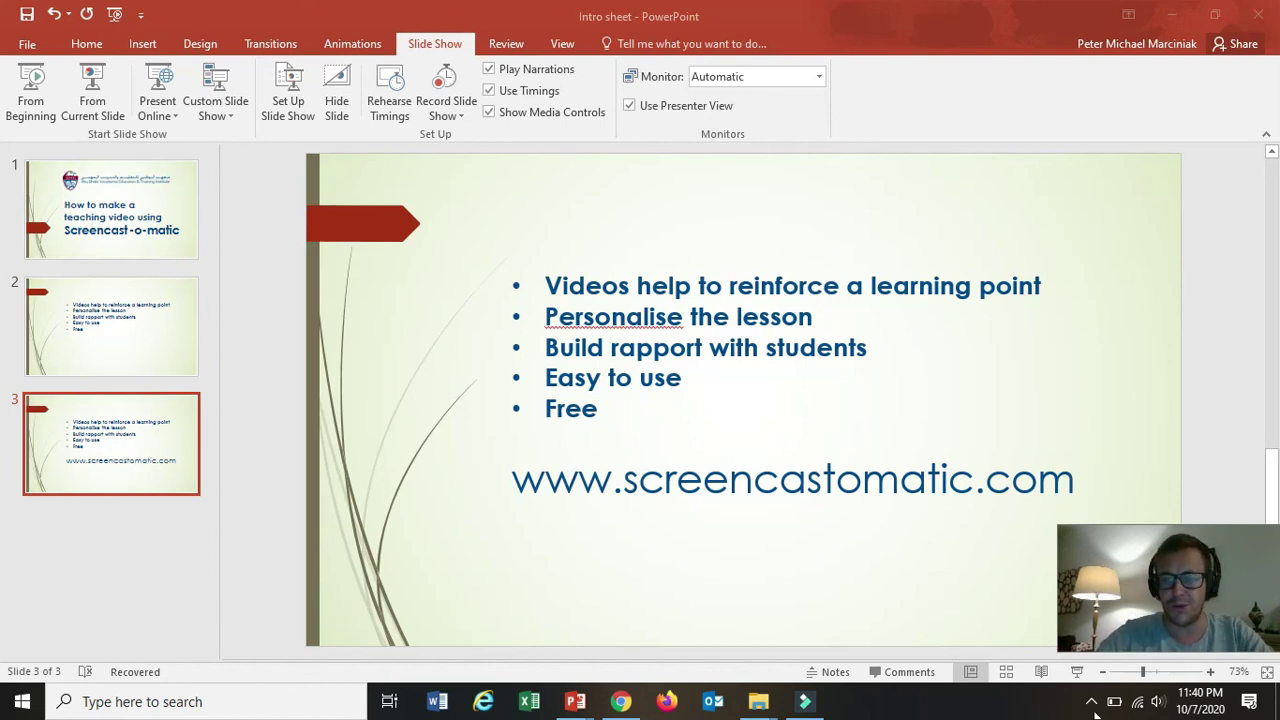
pyautogui.click(804, 701)
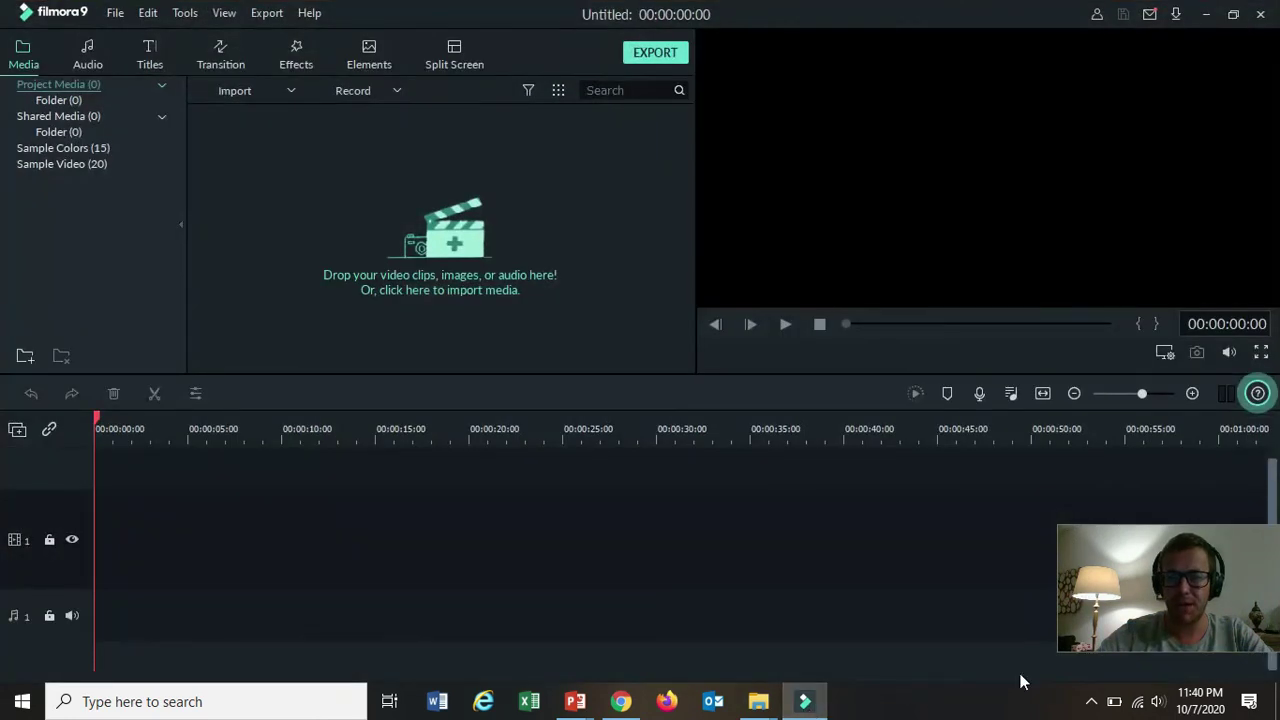